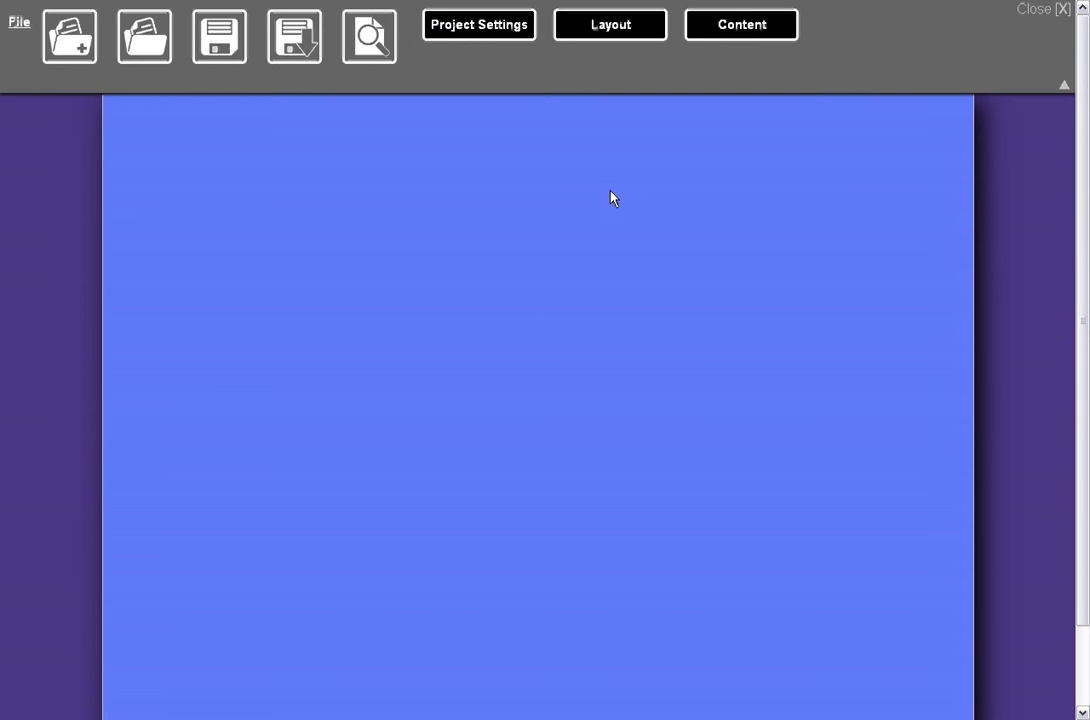
- Open the page layout for editing and resize the content pane to about 1023 by 495 px
left_click(609, 32)
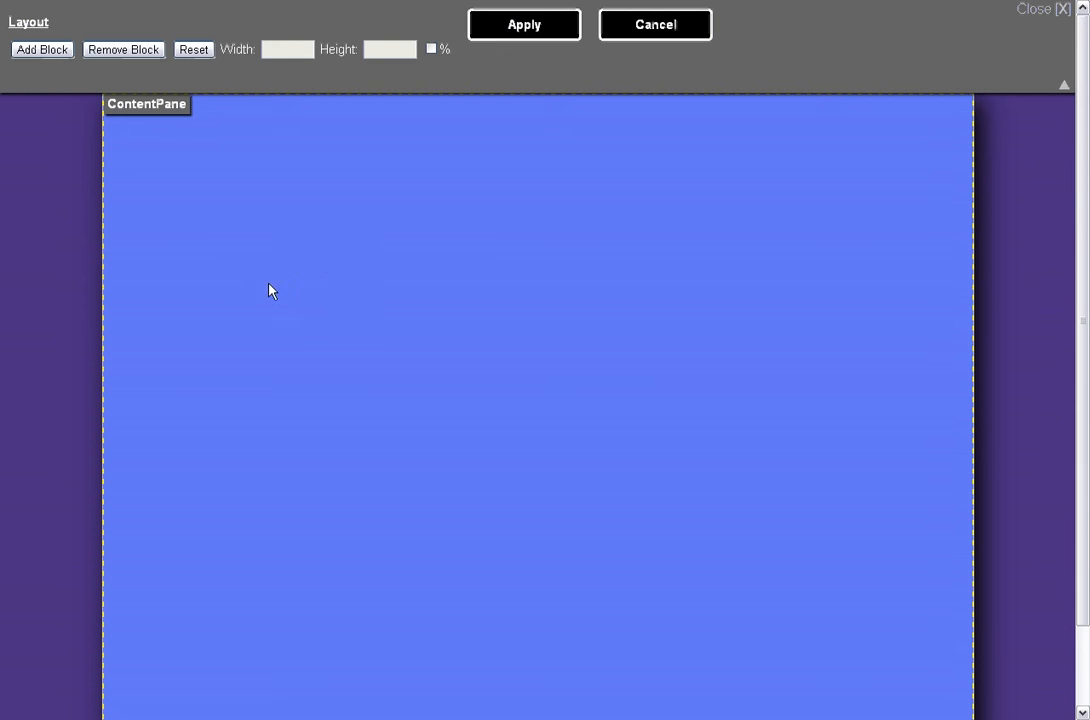
left_click(368, 313)
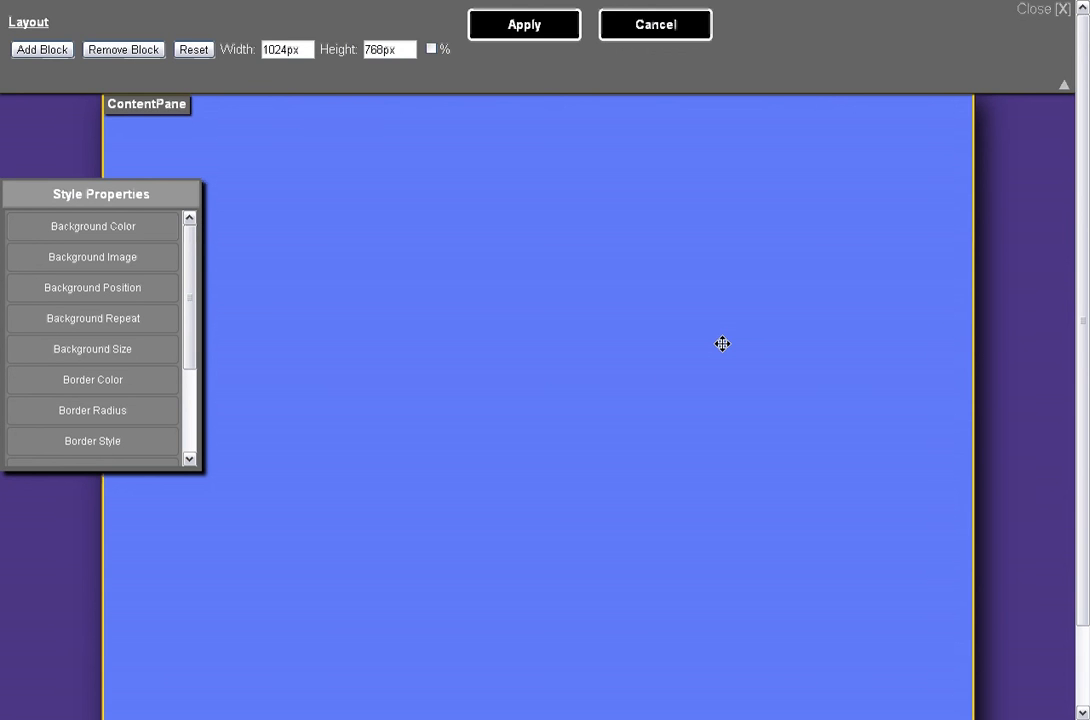
scroll(722, 343, "down", 3)
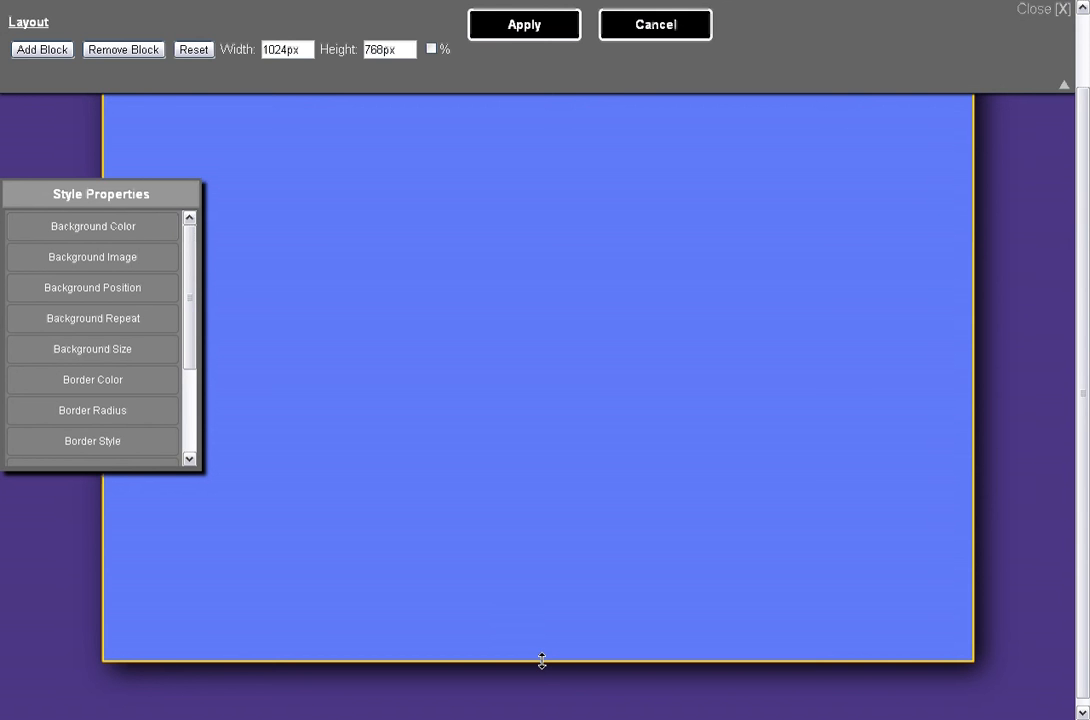
left_click_drag(541, 661, 657, 512)
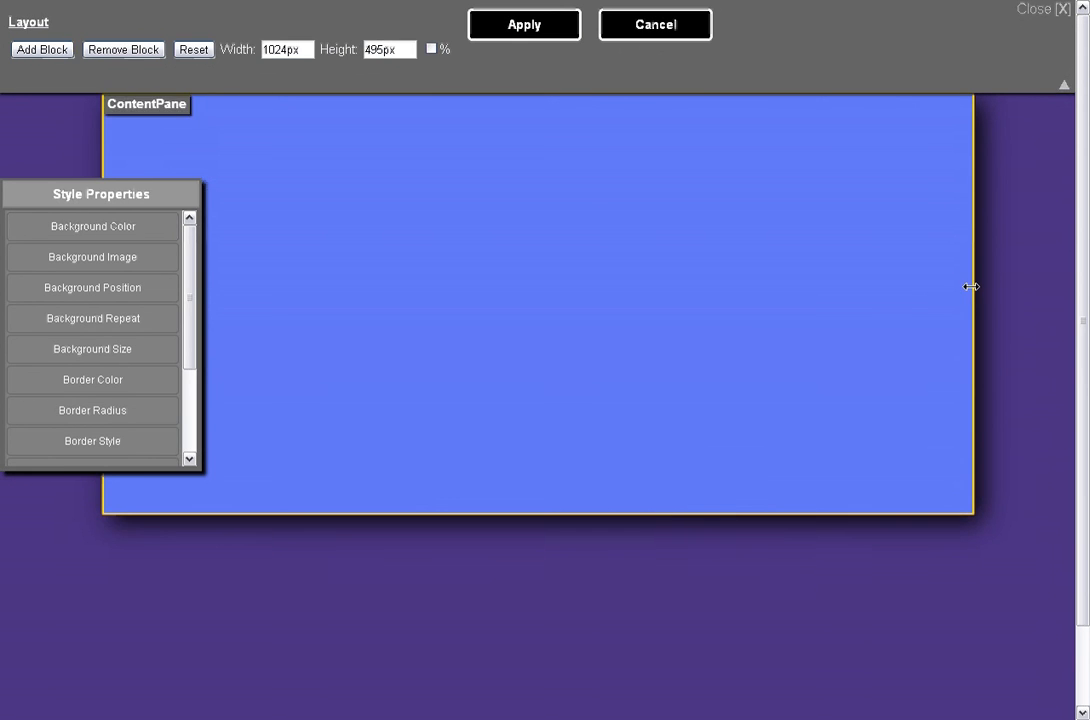
mouse_move(971, 287)
left_mouse_down()
mouse_move(876, 291)
mouse_move(1034, 292)
mouse_move(864, 285)
mouse_move(1044, 280)
mouse_move(924, 288)
mouse_move(1010, 280)
mouse_move(946, 275)
mouse_move(1025, 272)
mouse_move(972, 274)
left_mouse_up()
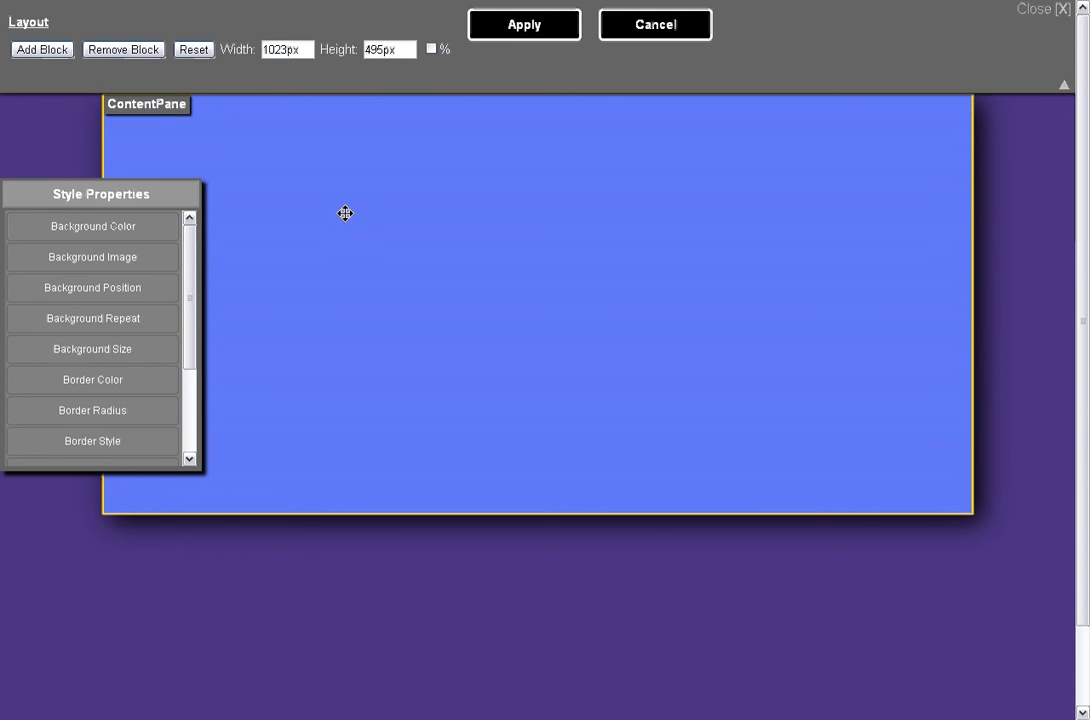
- Add a new block to the layout and move it above the content pane
left_click(42, 51)
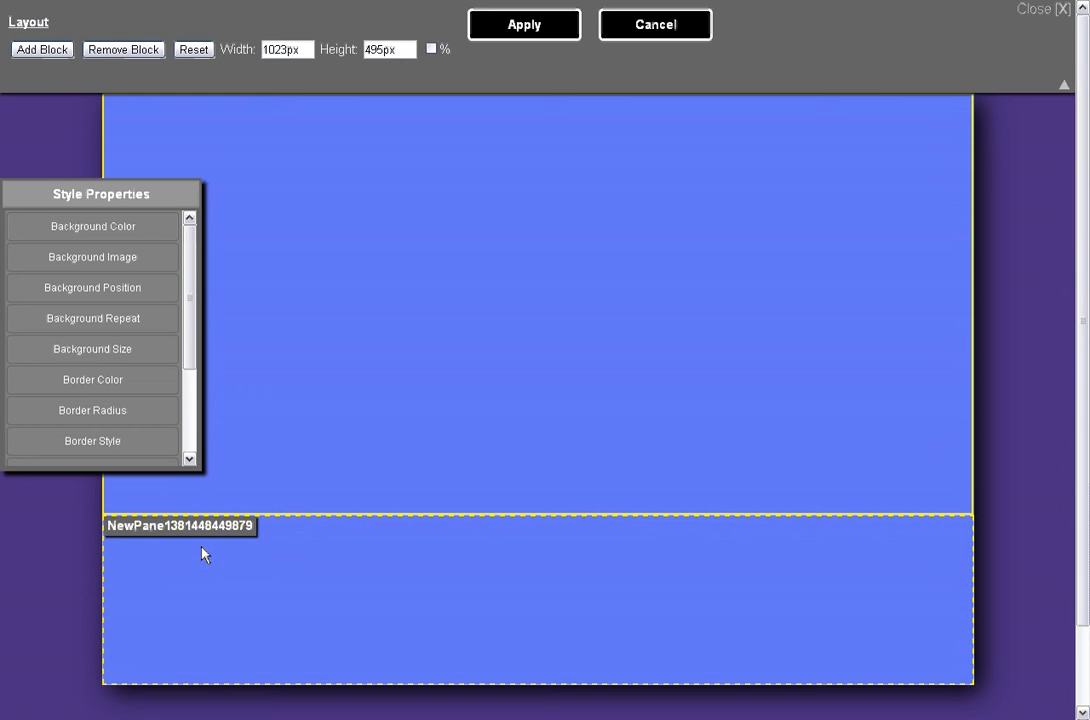
left_click(509, 595)
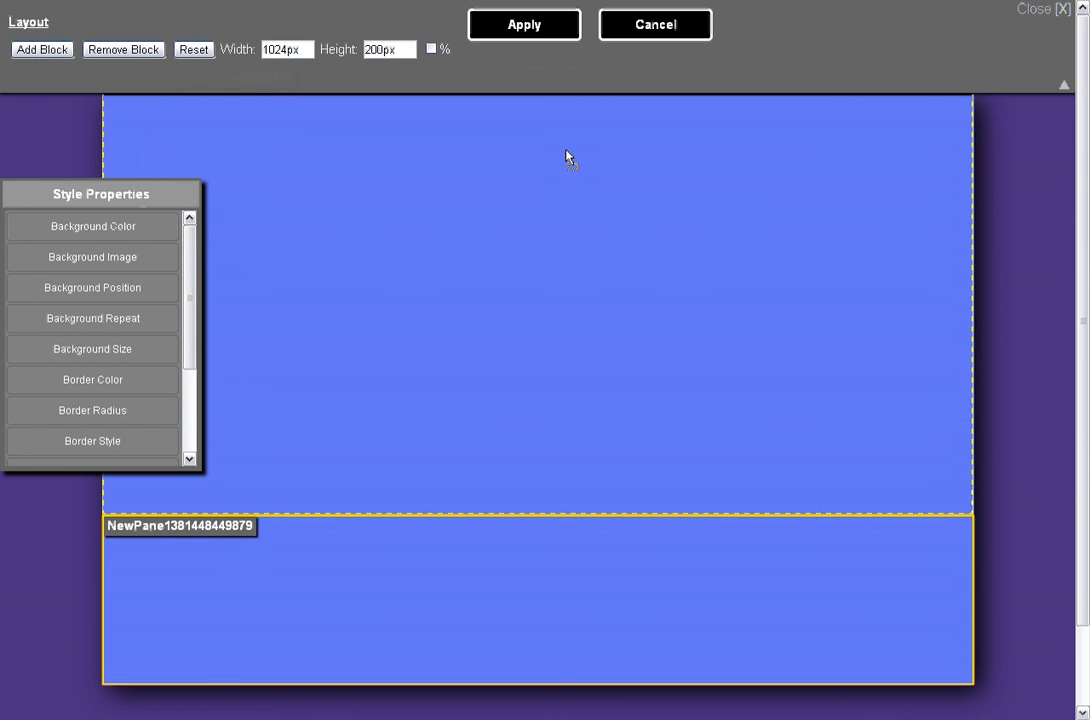
left_click_drag(567, 151, 569, 153)
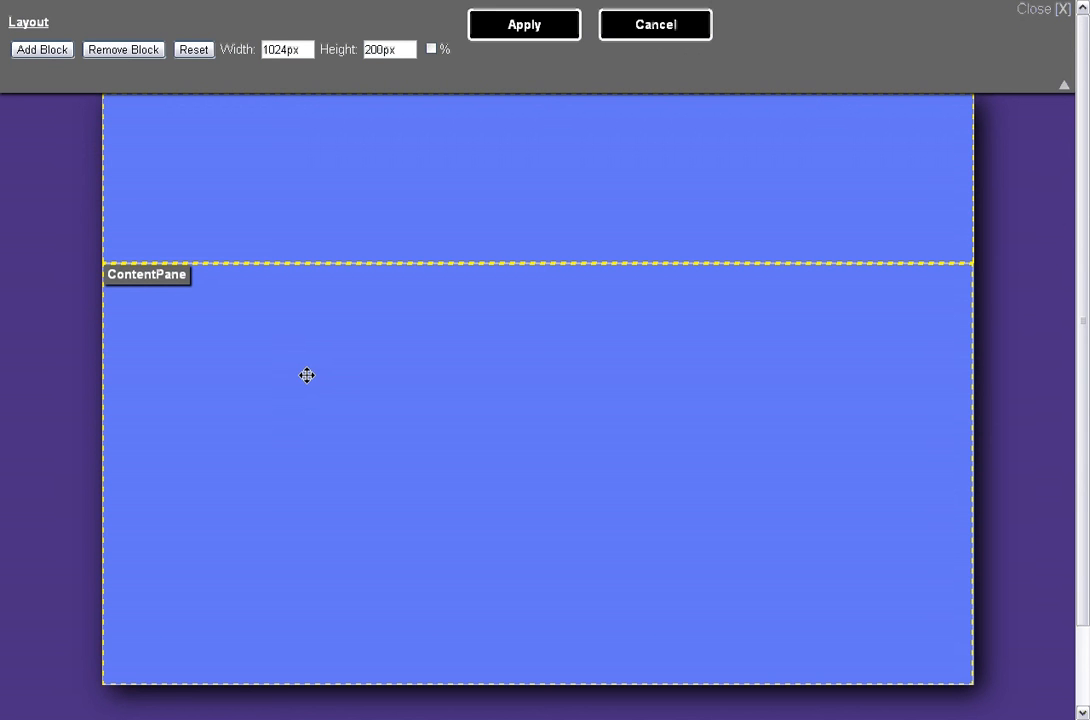
- Reduce the new block's height to about 94 px and extend the content pane's height to about 613 px
left_click(578, 242)
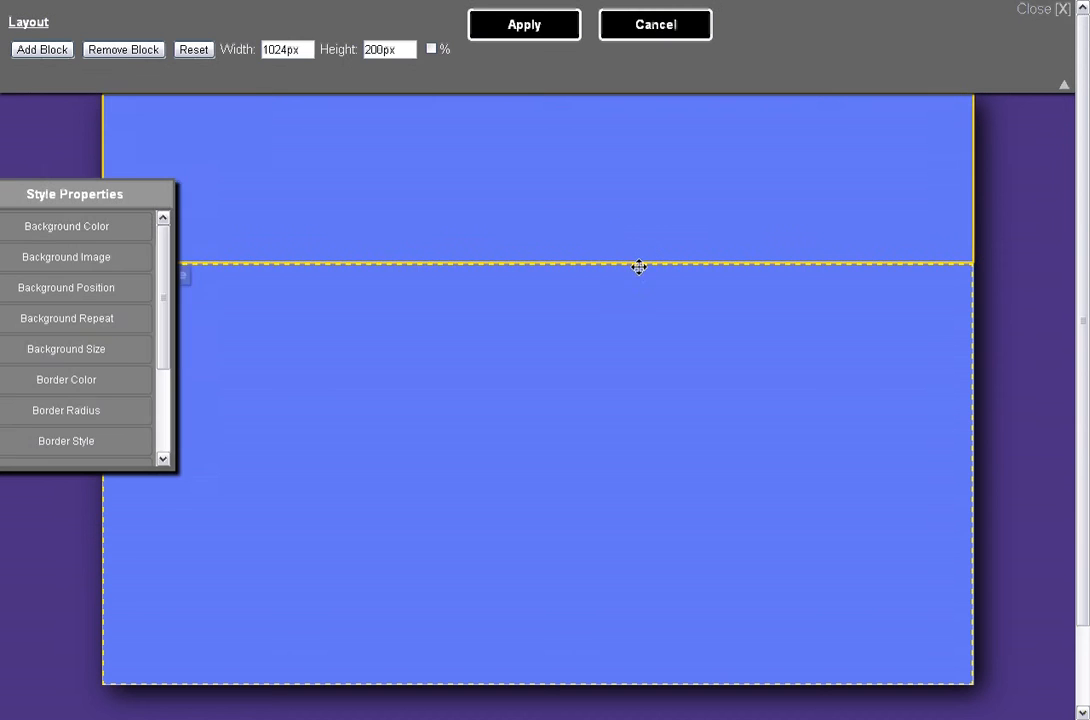
left_click_drag(639, 267, 647, 176)
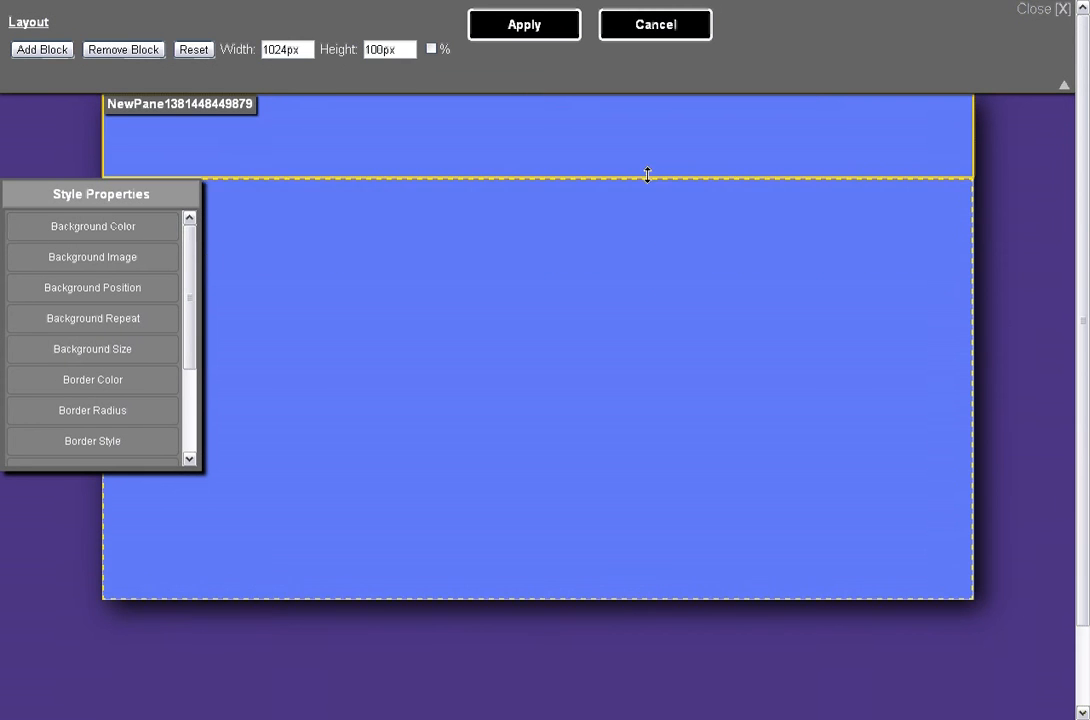
left_click(642, 311)
left_click_drag(567, 597, 579, 696)
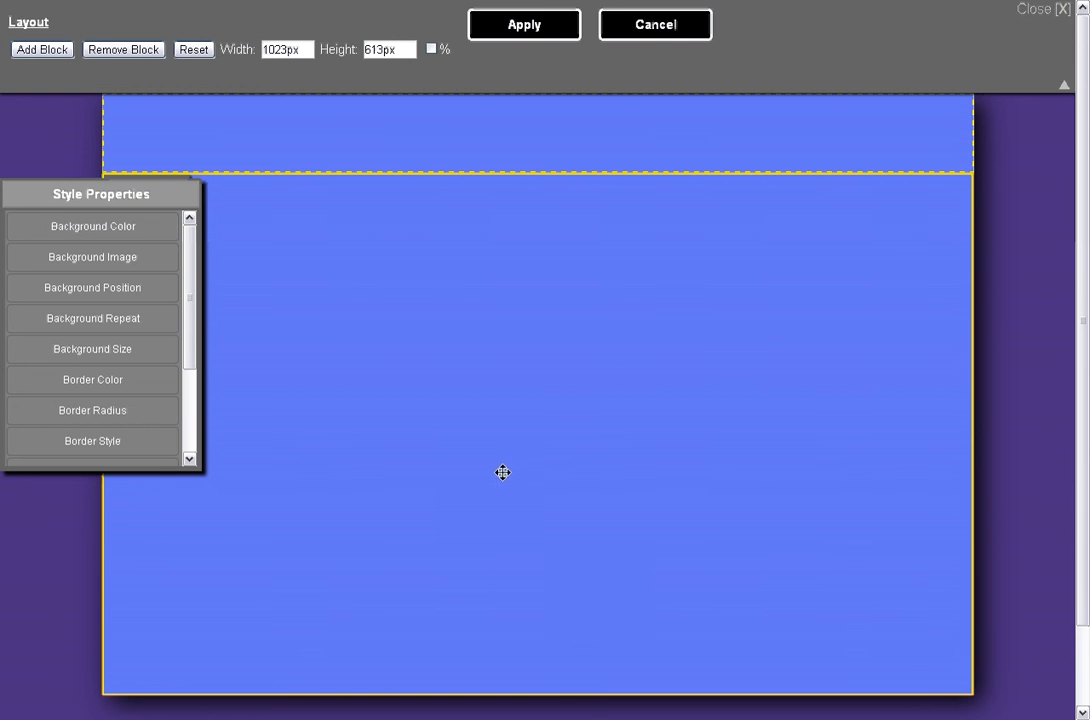
- Narrow the new block to about 320 px and the content pane to about 386 px wide
left_click(699, 163)
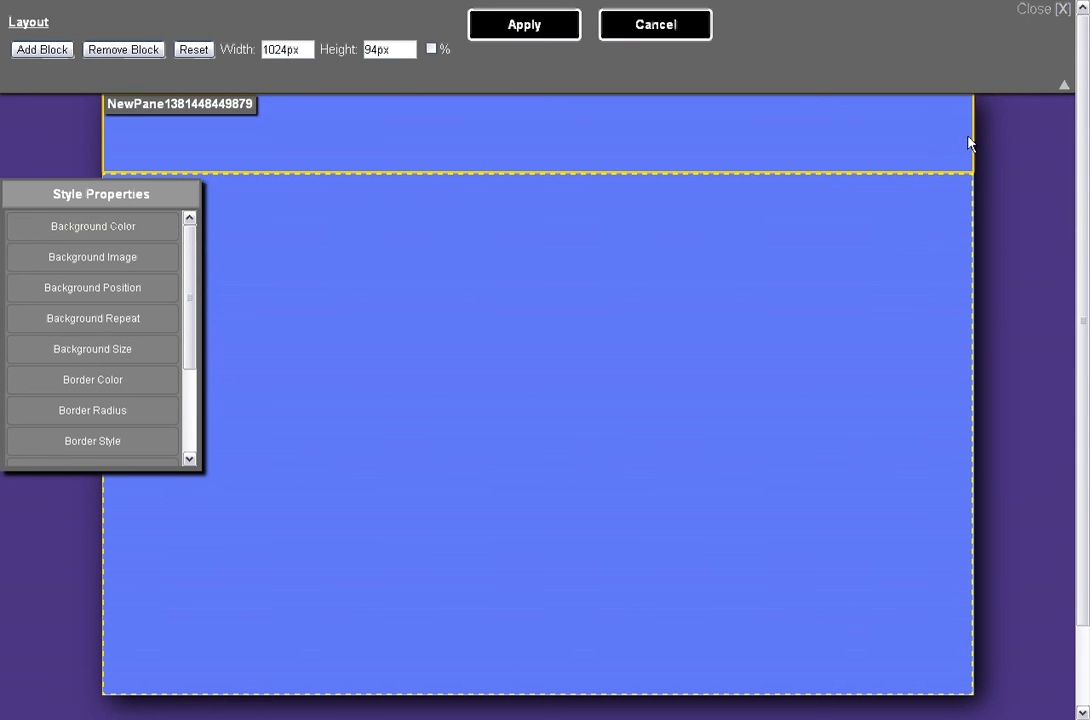
left_click_drag(968, 143, 373, 148)
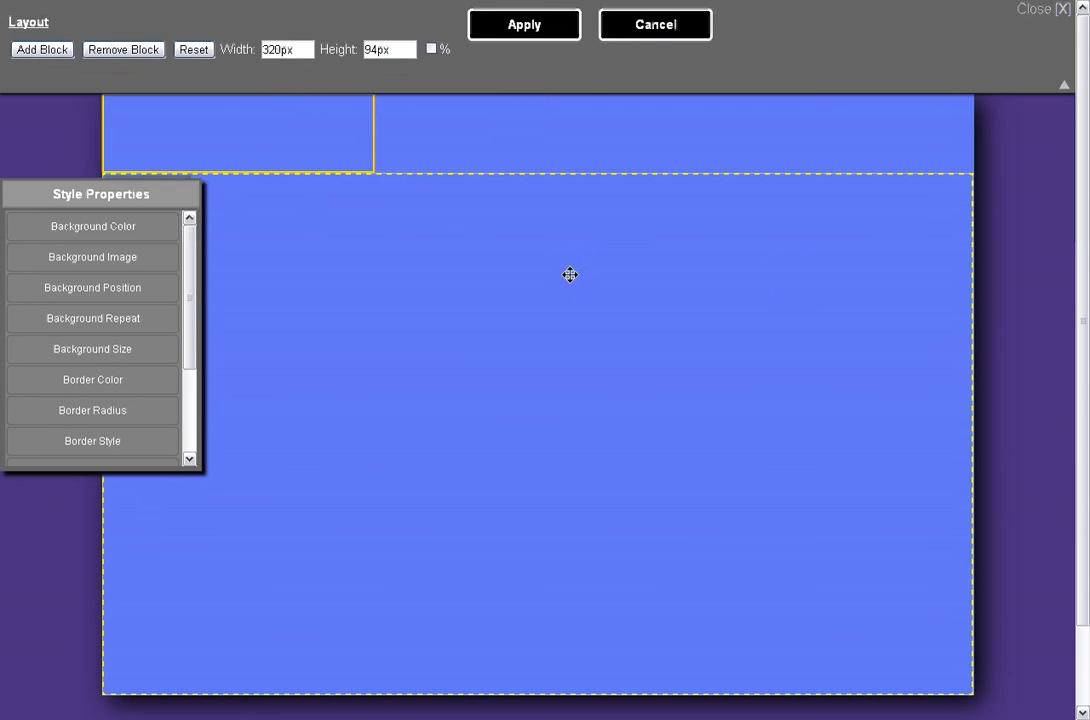
left_click(570, 274)
left_click_drag(971, 270, 427, 253)
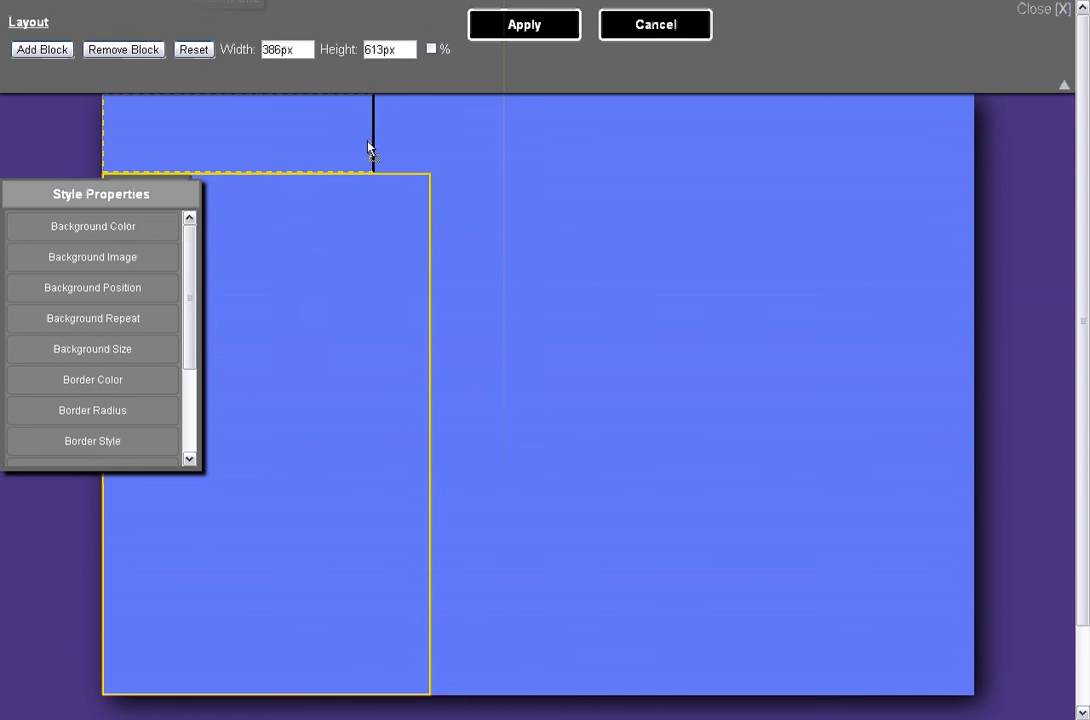
- Place the content pane beside the new block and resize the new block to about 350 by 175 px
left_click_drag(368, 147, 370, 142)
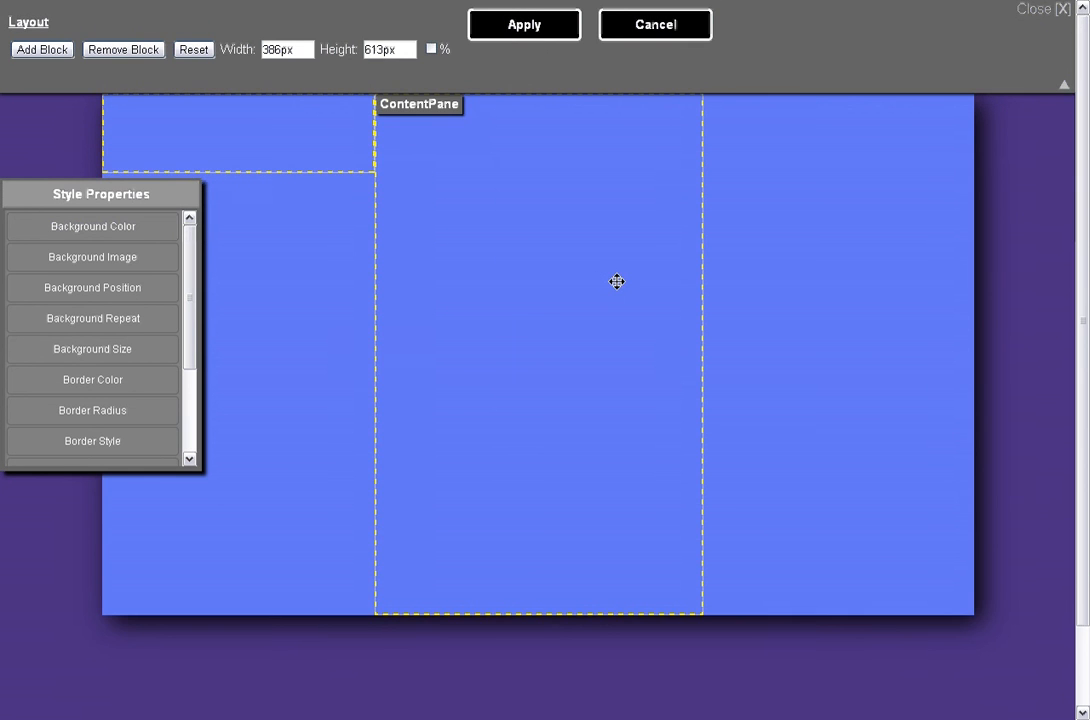
left_click(342, 139)
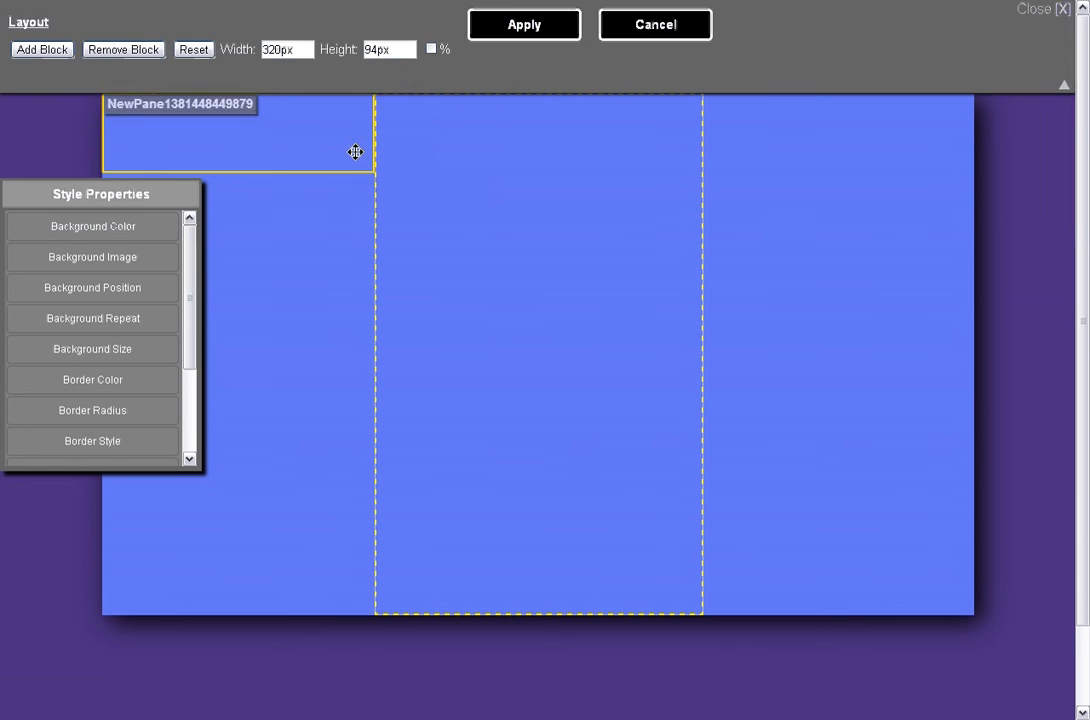
left_click_drag(363, 172, 358, 241)
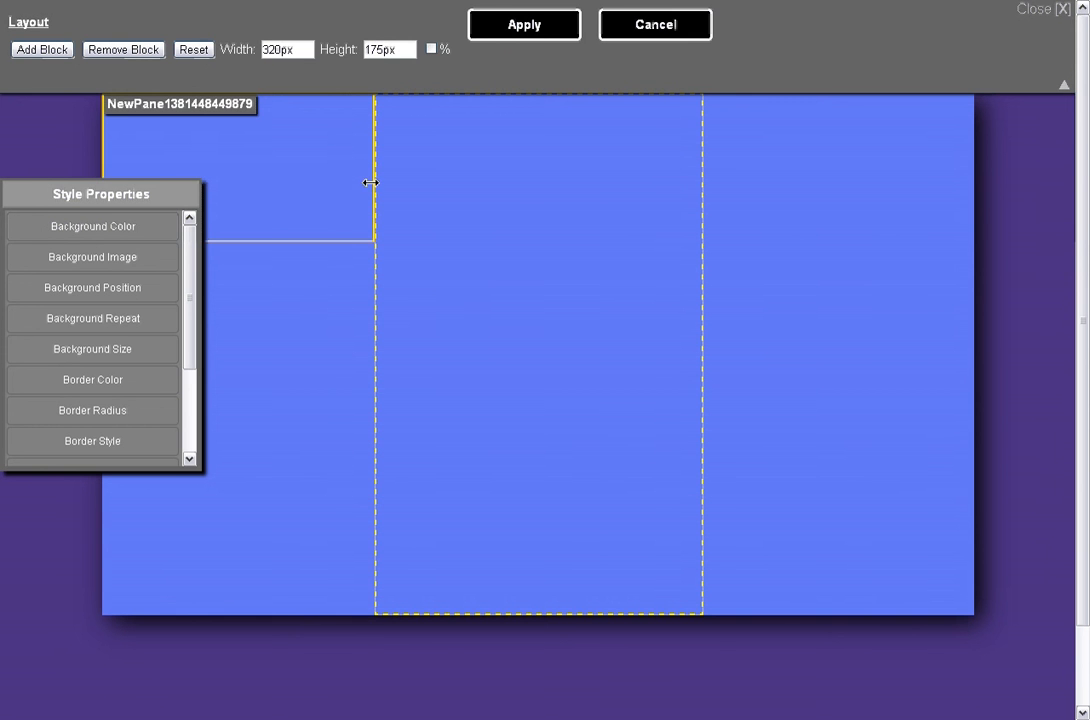
left_click_drag(371, 182, 648, 182)
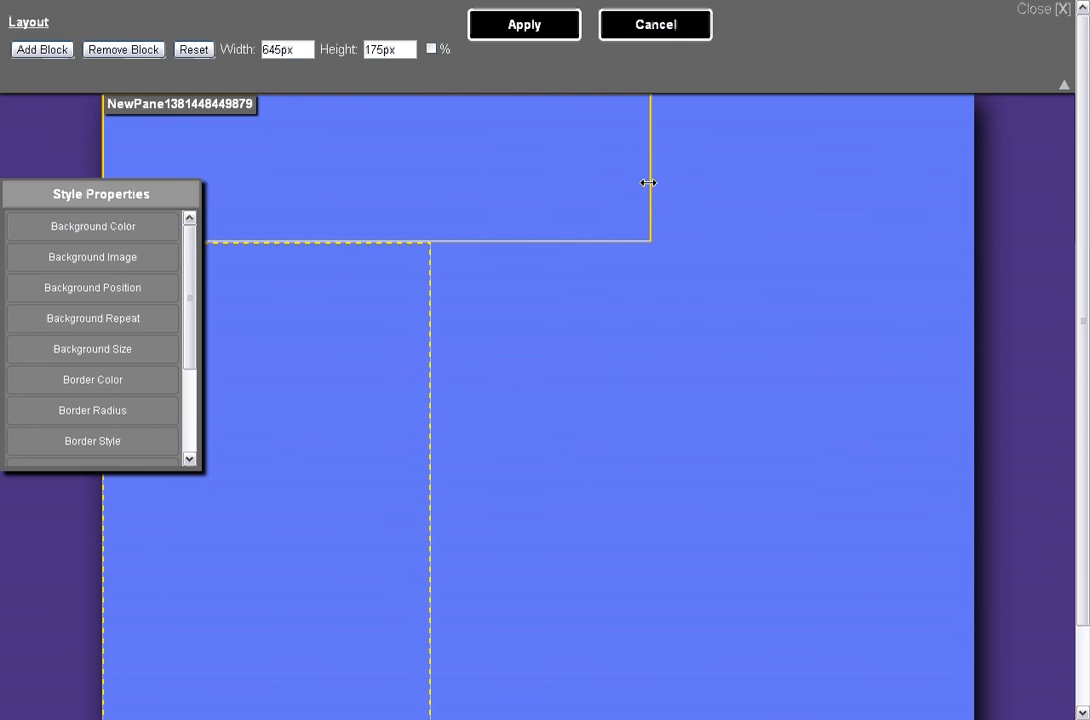
left_click_drag(648, 182, 396, 208)
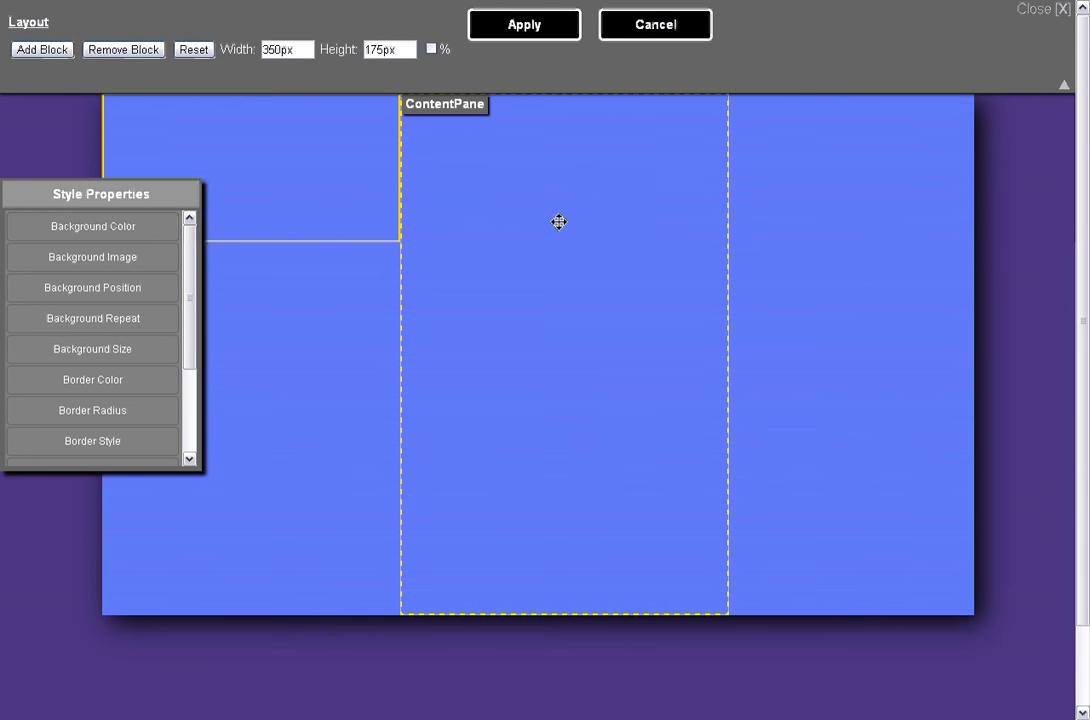
- Move the content pane back underneath the new block
left_click(456, 604)
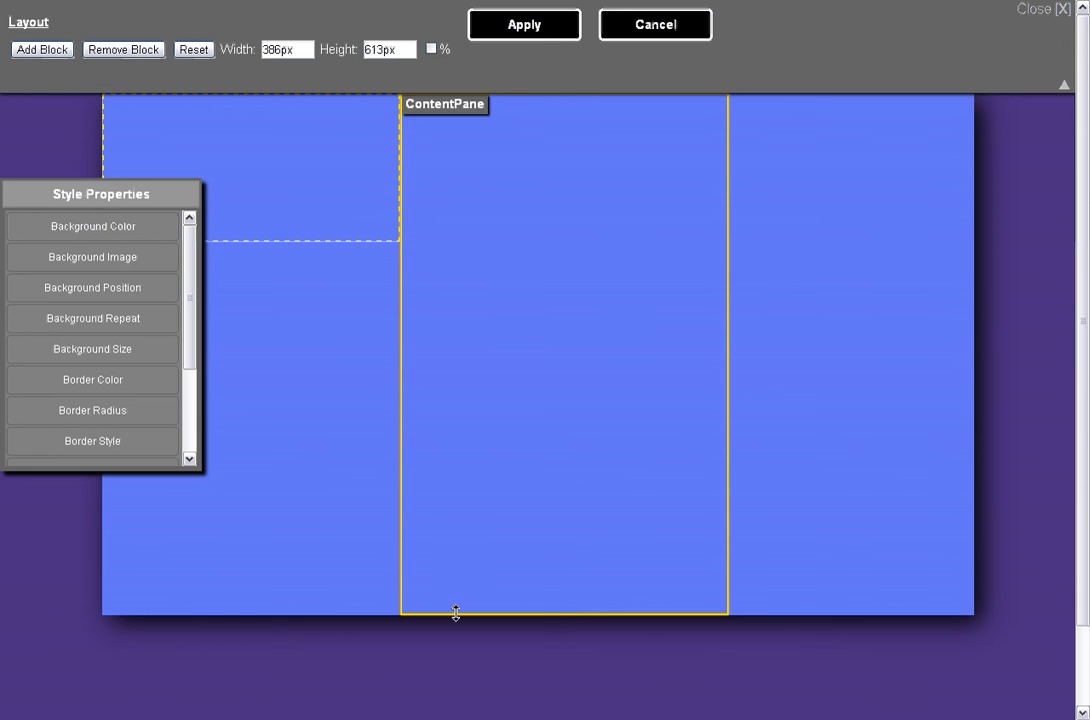
left_click(346, 165)
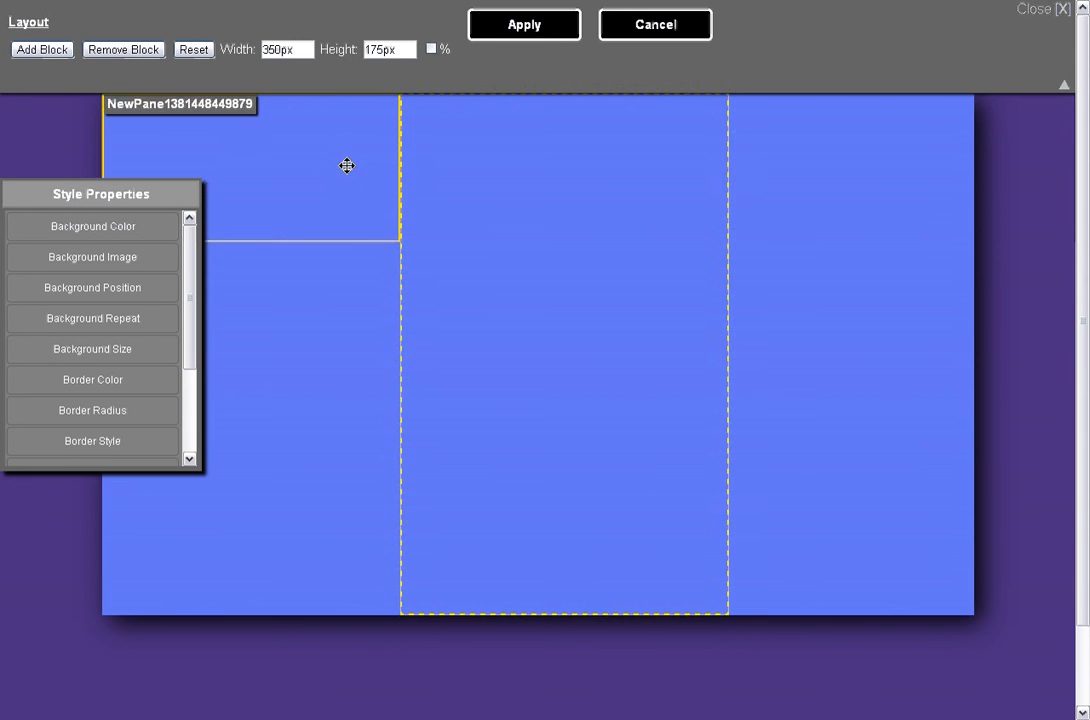
left_click(433, 168)
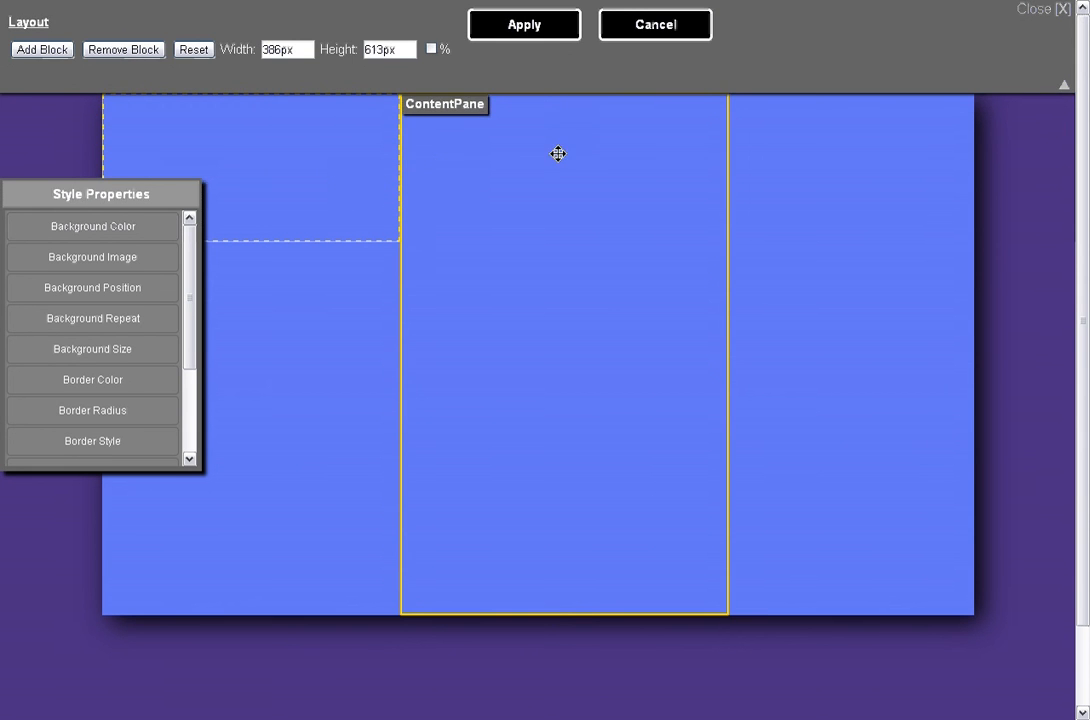
left_click_drag(562, 148, 319, 237)
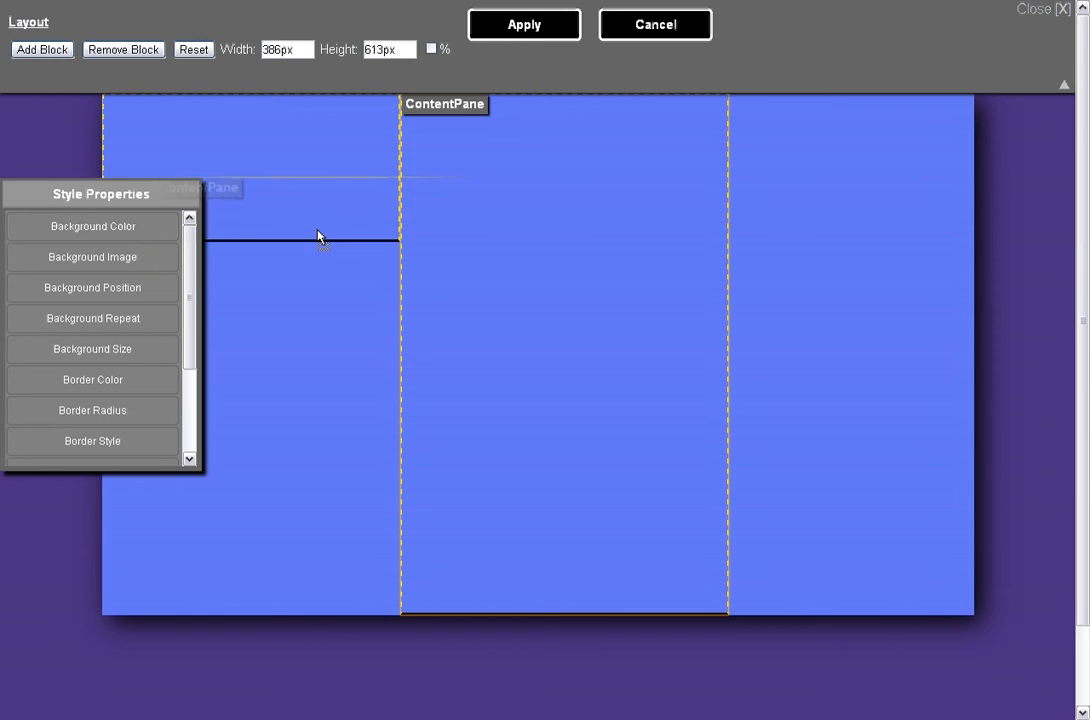
left_click_drag(319, 237, 316, 232)
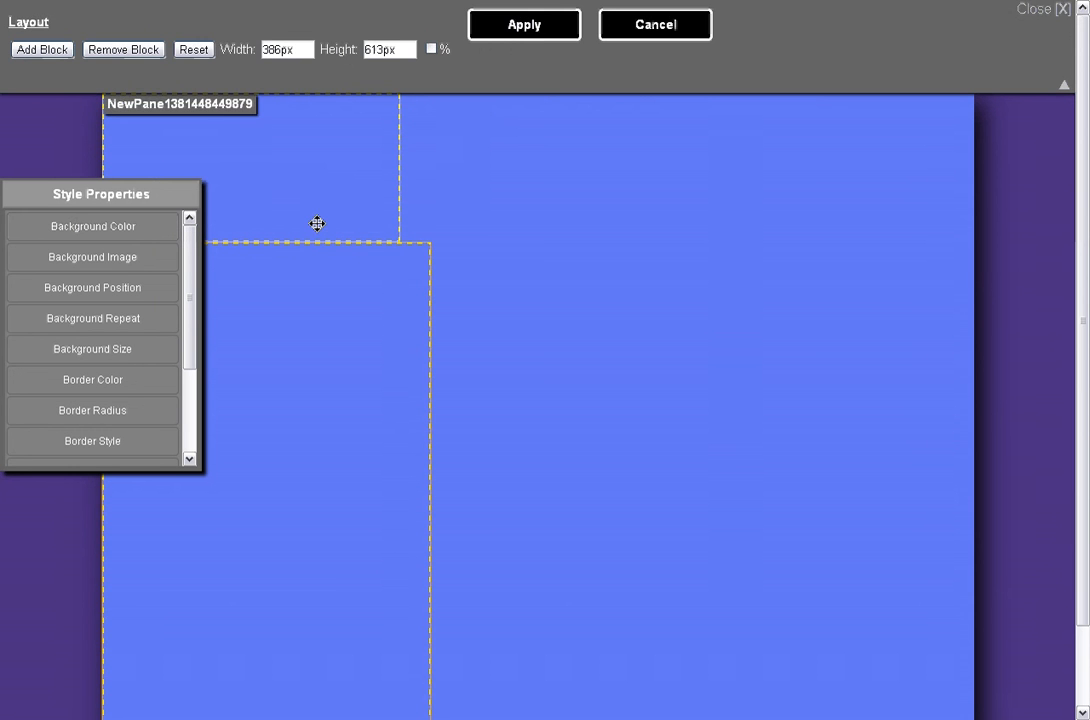
- Resize the new block above the content pane to about 590 px wide and 110 px high
left_click_drag(401, 192, 600, 160)
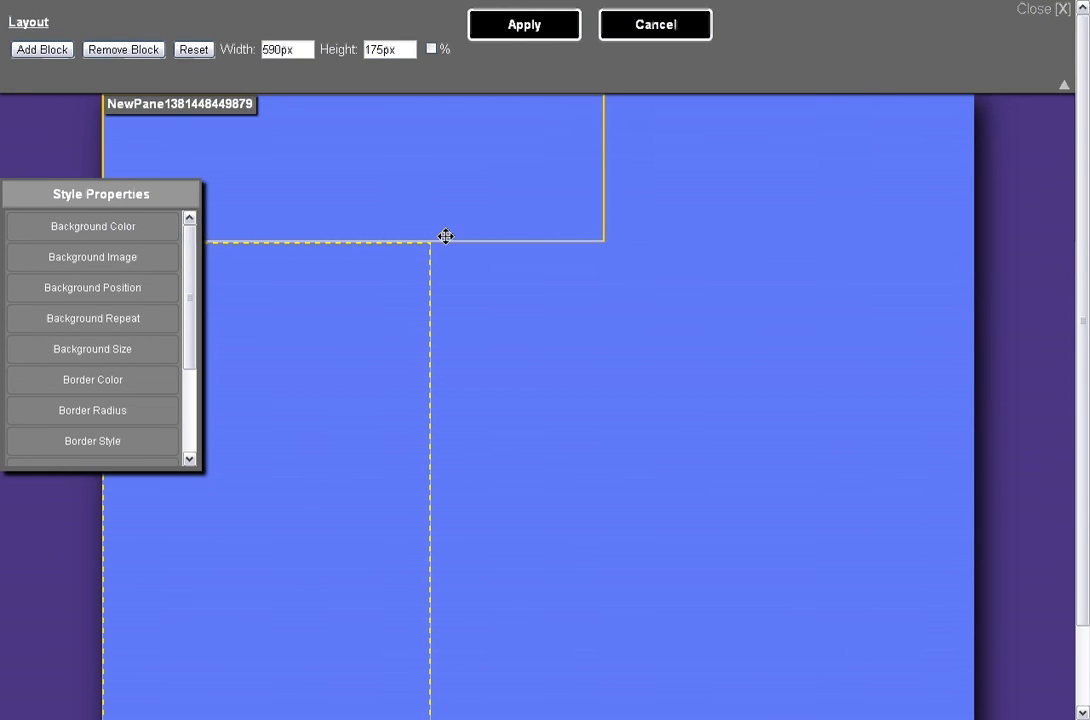
left_click_drag(446, 237, 477, 183)
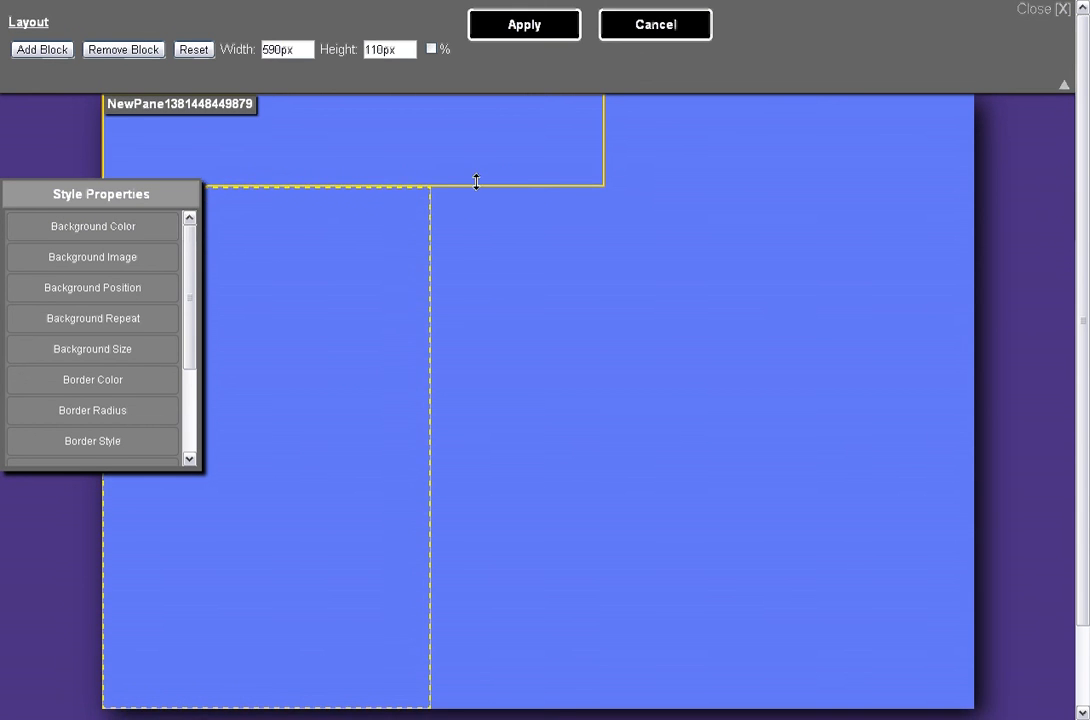
left_click(382, 331)
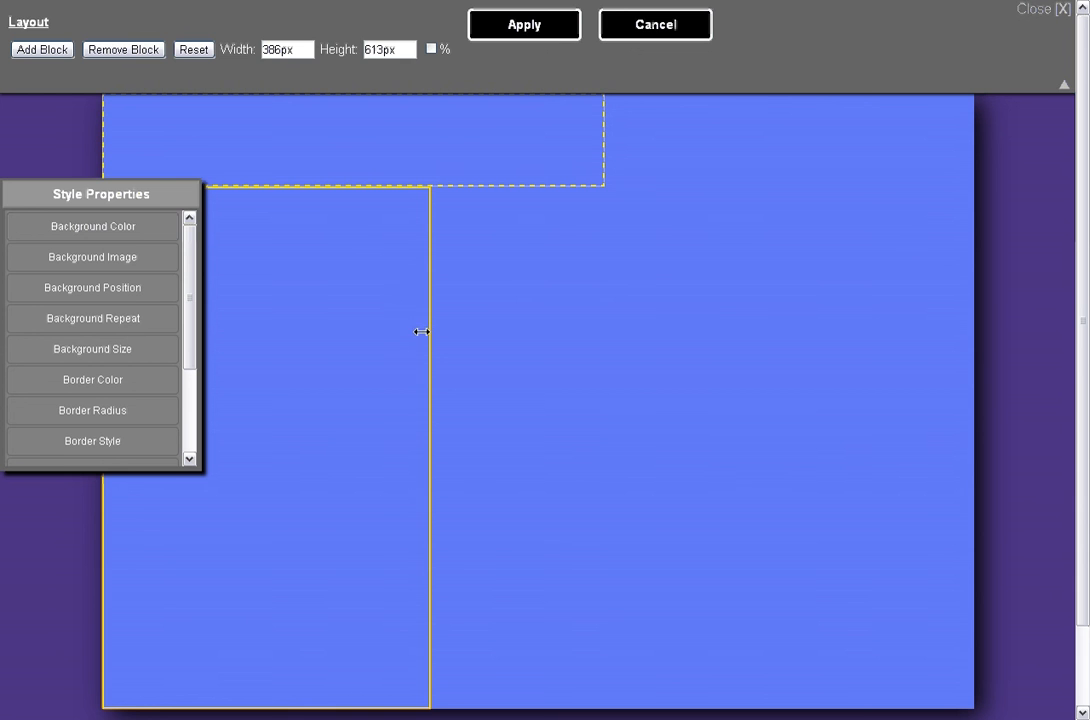
left_click(205, 130)
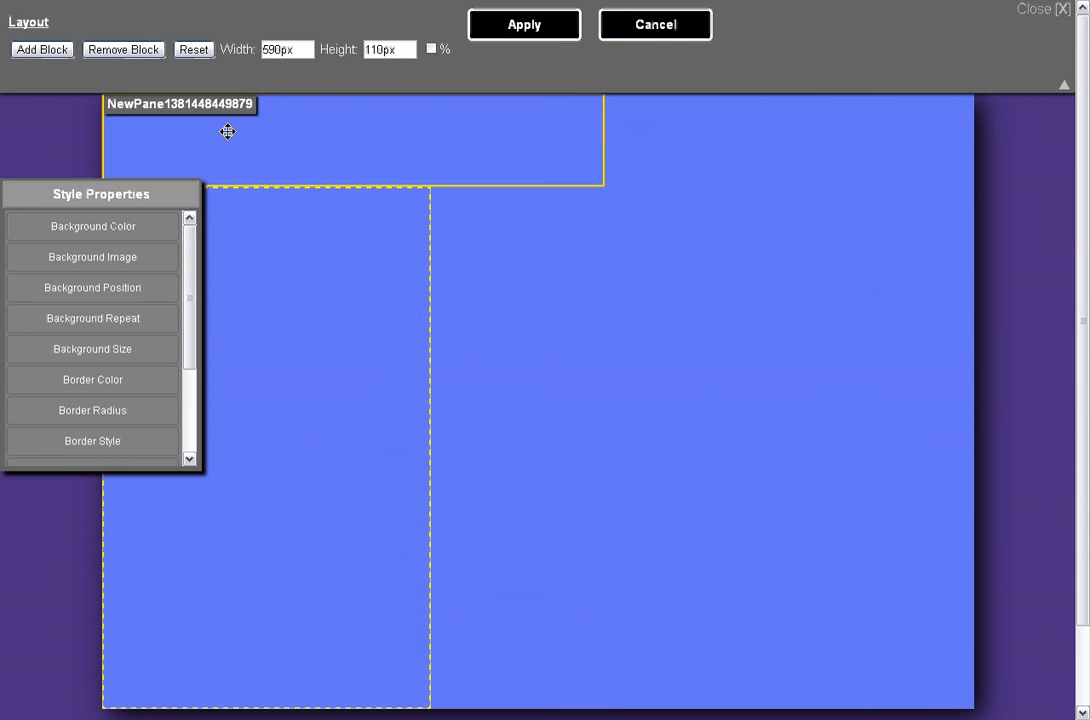
- Move the content pane and the new block to free positions on the page and reset their placement
left_click(375, 286)
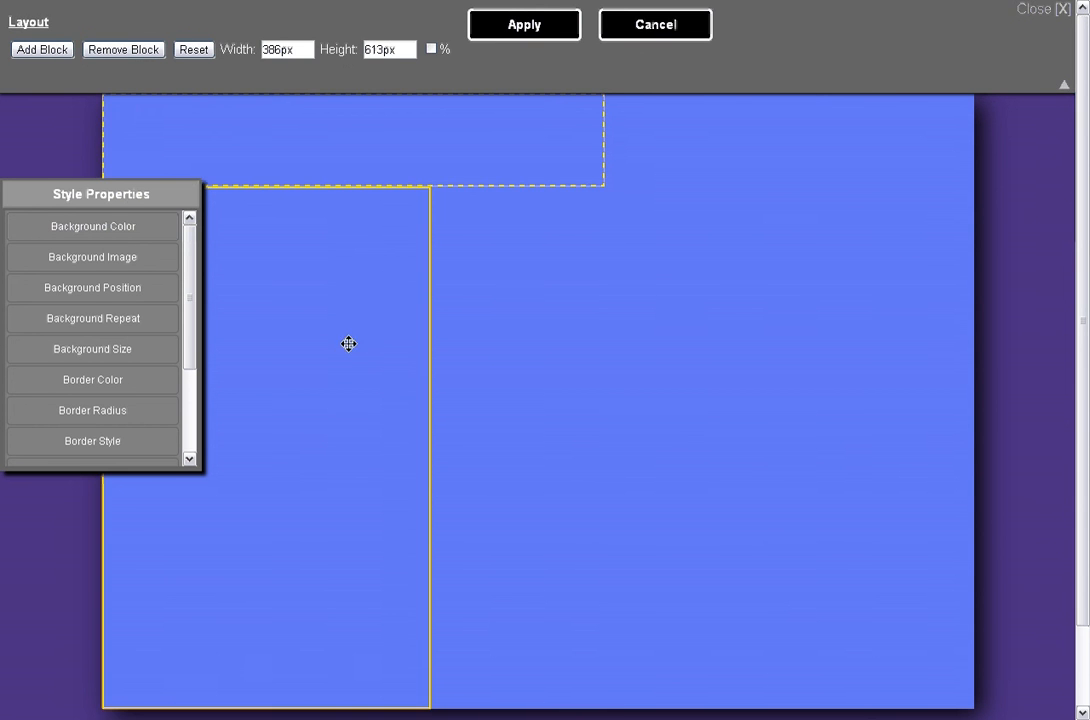
left_click_drag(318, 346, 457, 348)
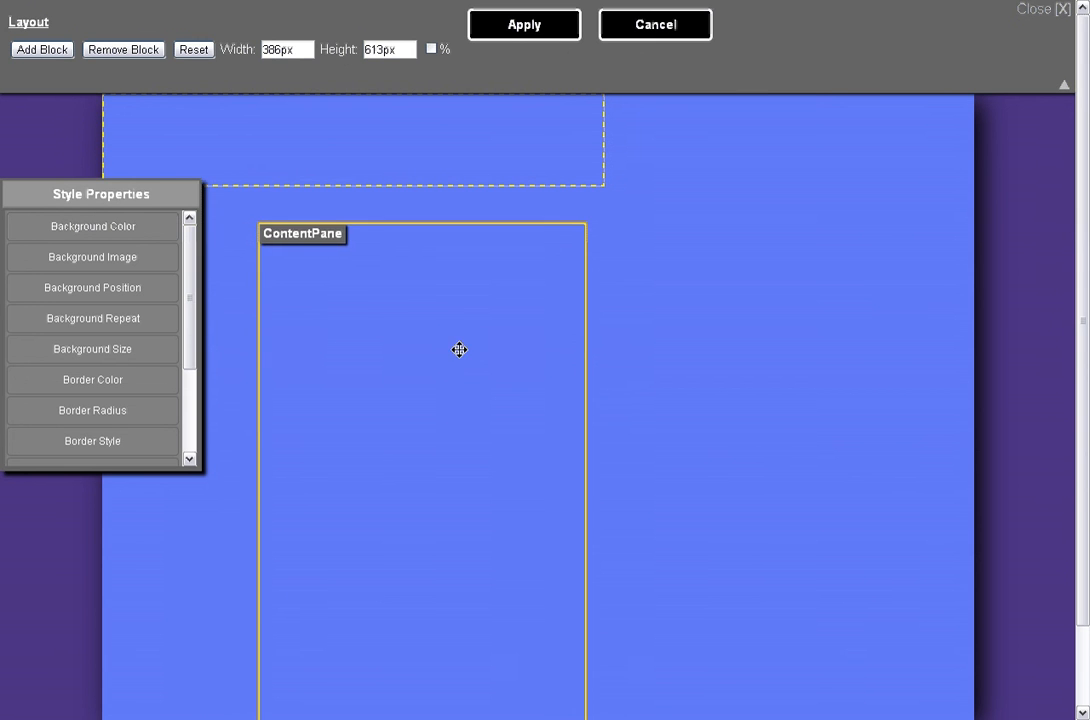
left_click(416, 158)
left_click_drag(417, 157, 716, 226)
left_click_drag(498, 436, 307, 286)
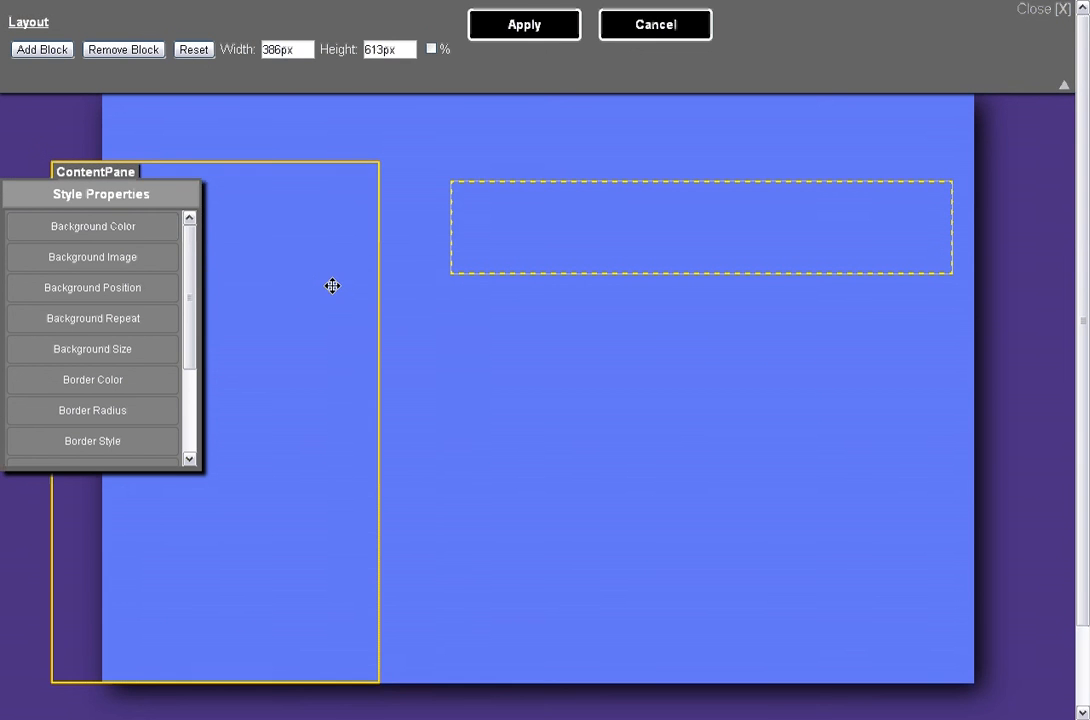
left_click(197, 52)
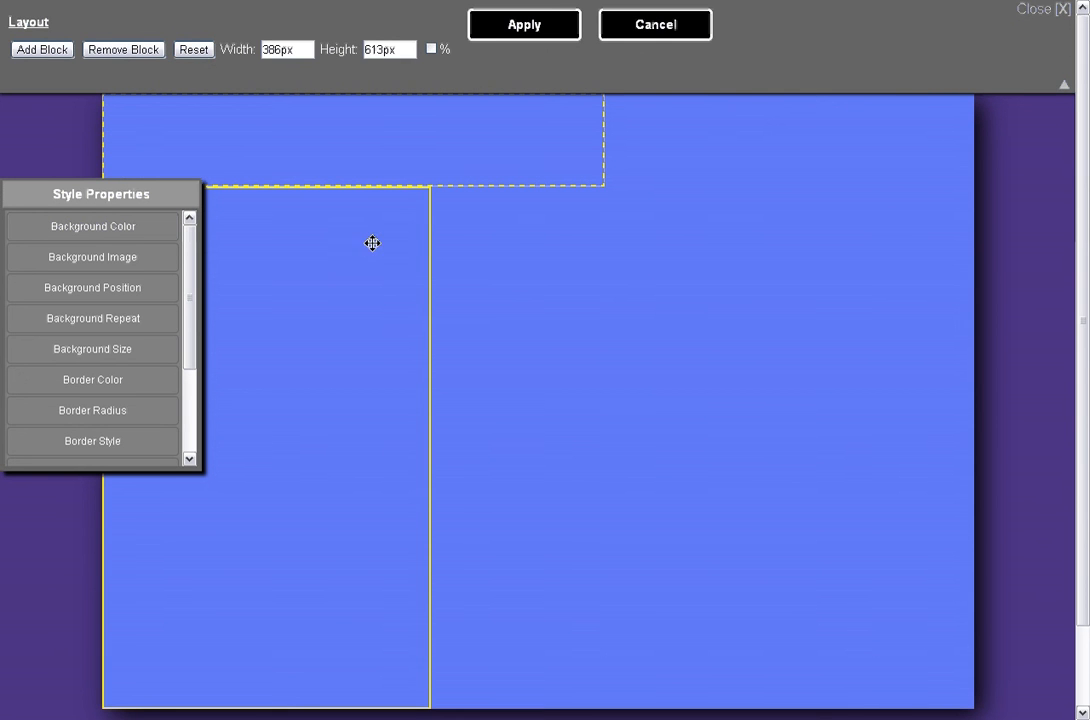
- Set the new block's width to 100% so it spans the page, and select the content pane below it
left_click(397, 148)
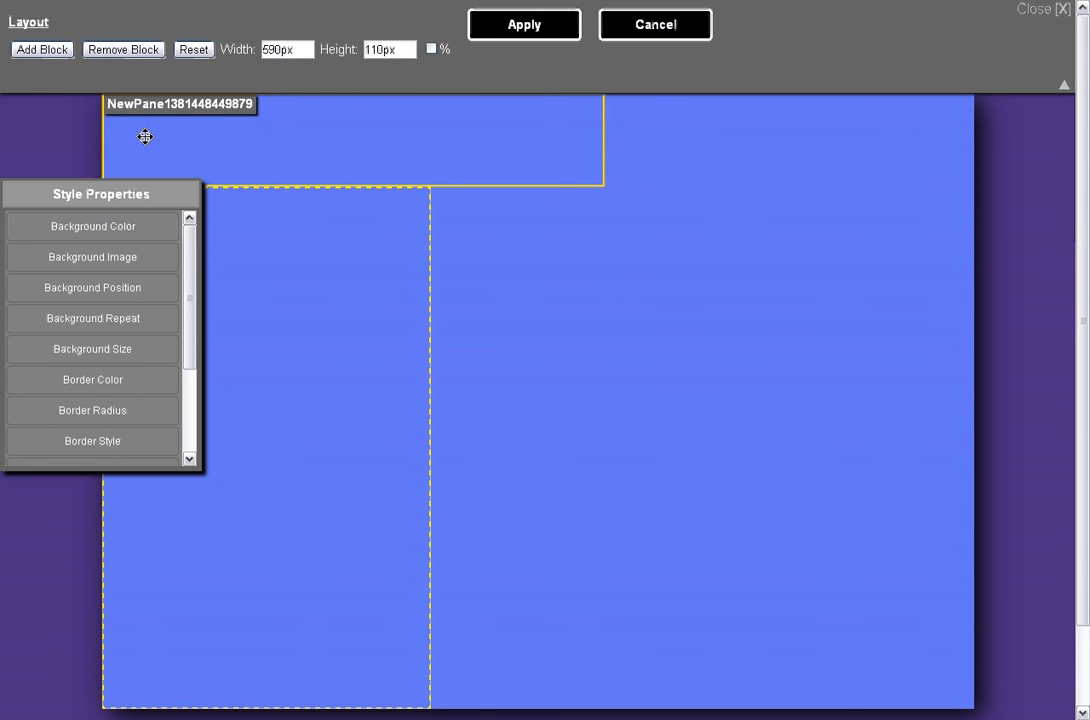
double_click(280, 50)
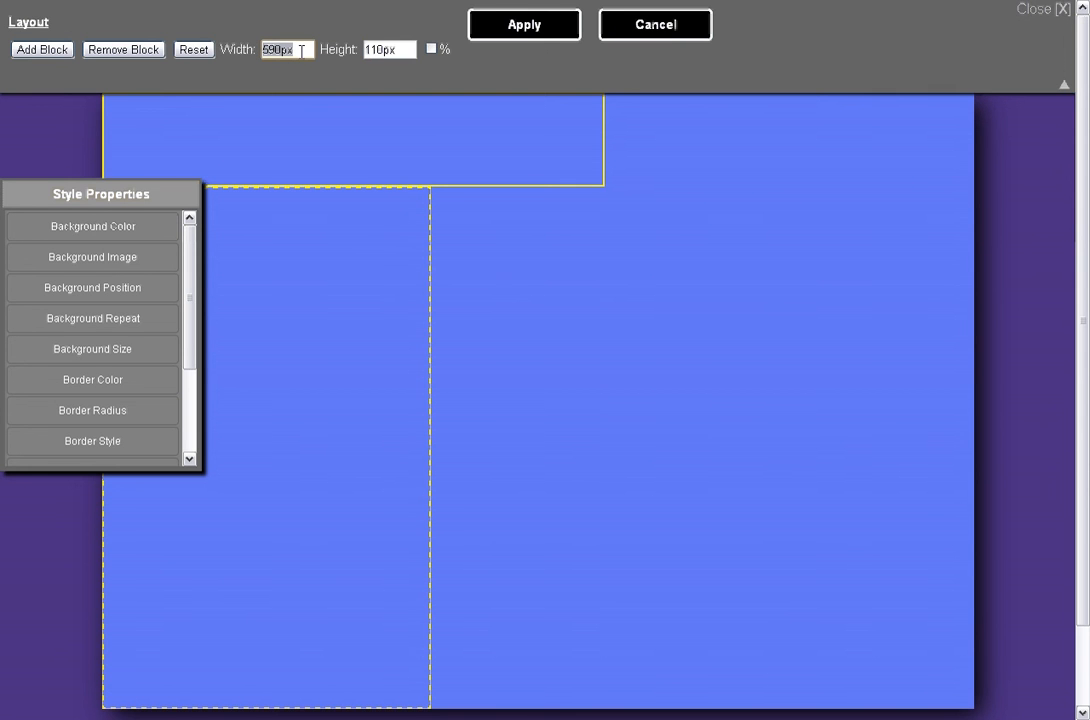
type("100%")
key("Return")
left_click(368, 282)
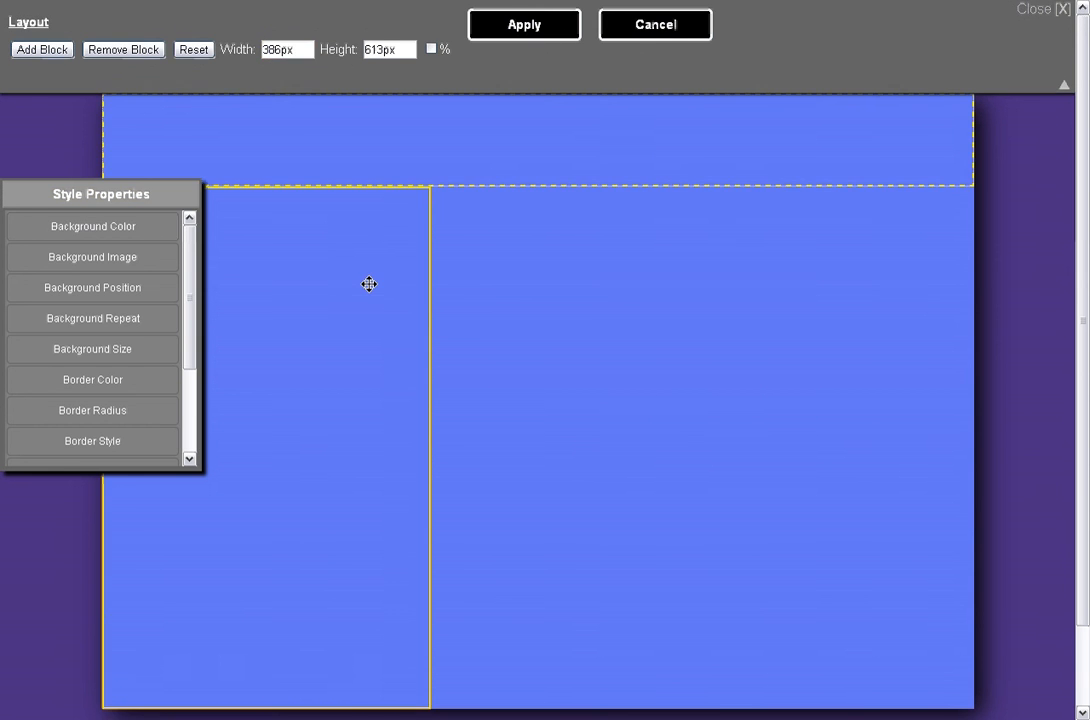
- Set the content pane's width to 100% so it spans the full page width
left_click_drag(305, 52, 219, 45)
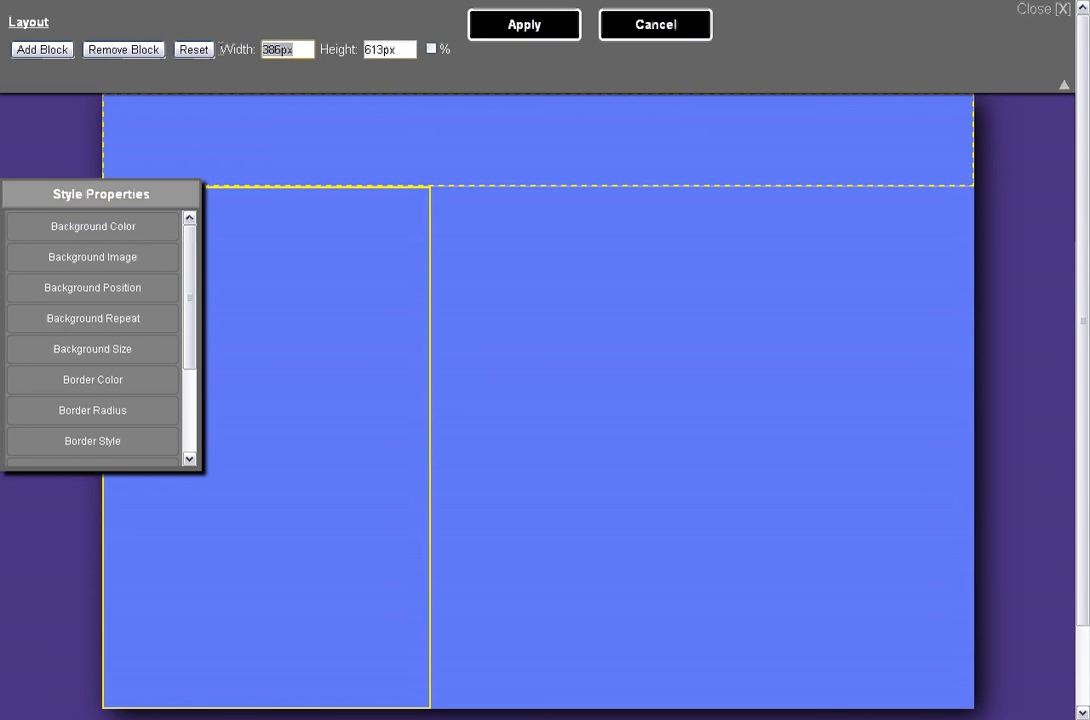
type("100")
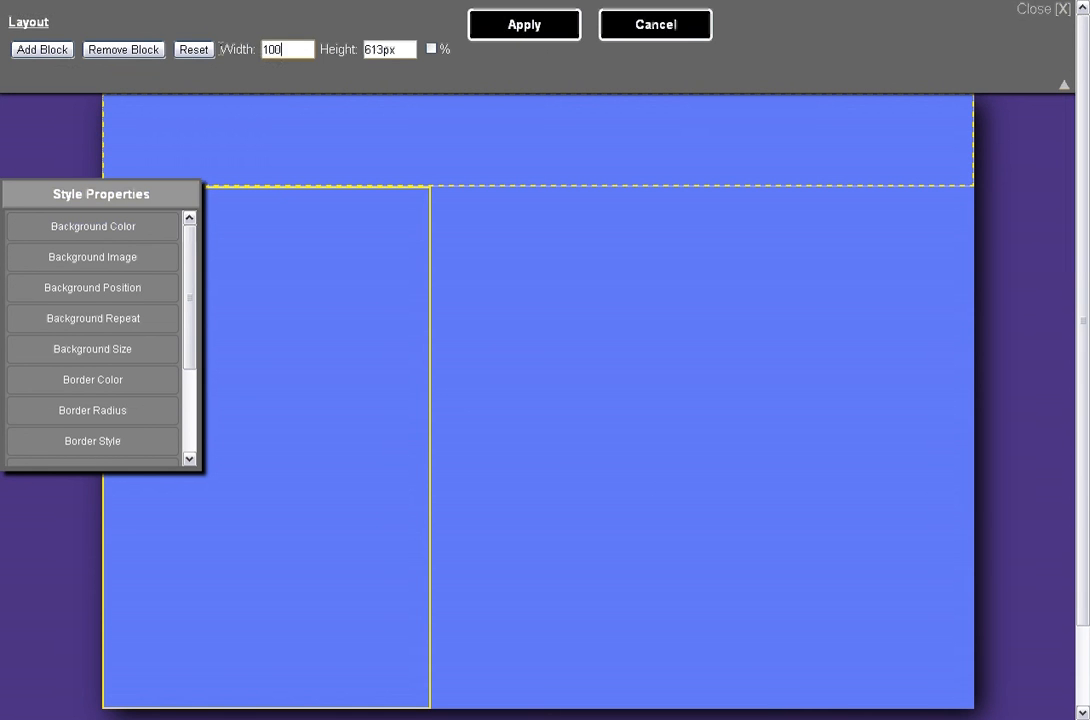
key("Return")
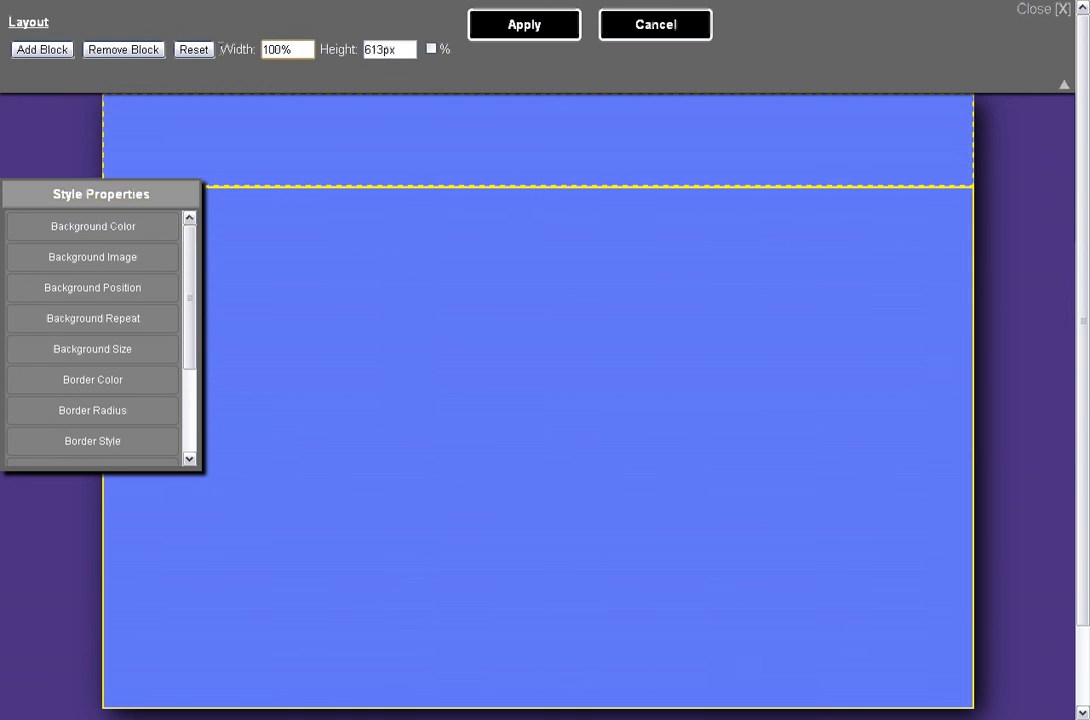
- Give the block above the content pane a white background colour and raise its opacity to partly transparent
left_click(414, 156)
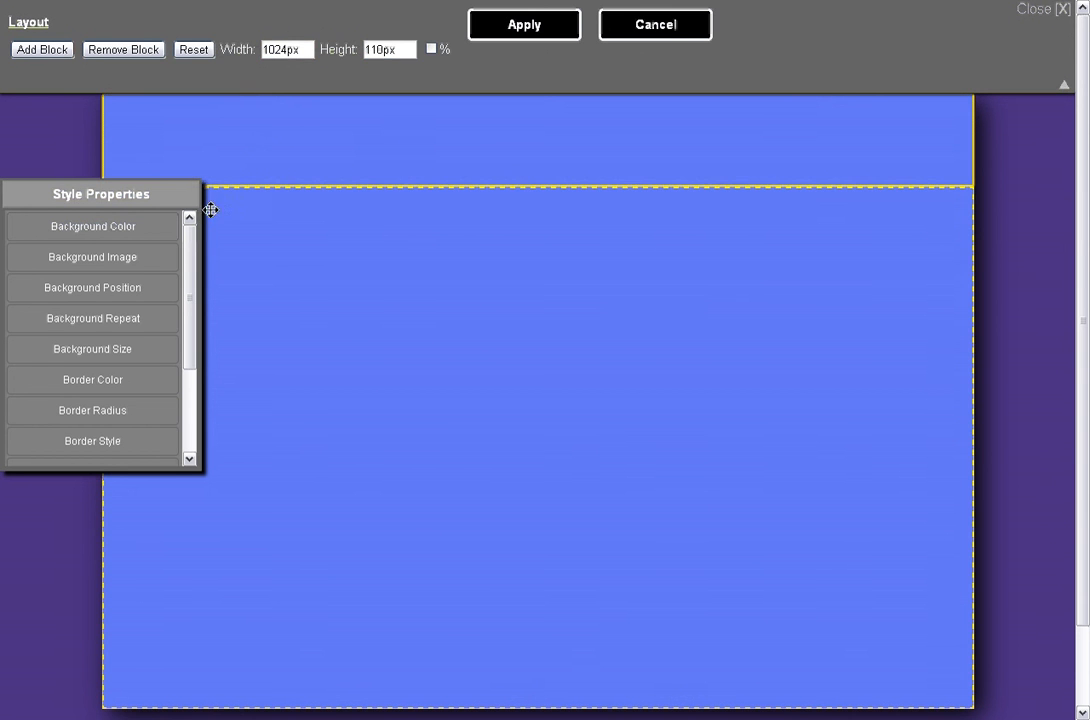
left_click(304, 170)
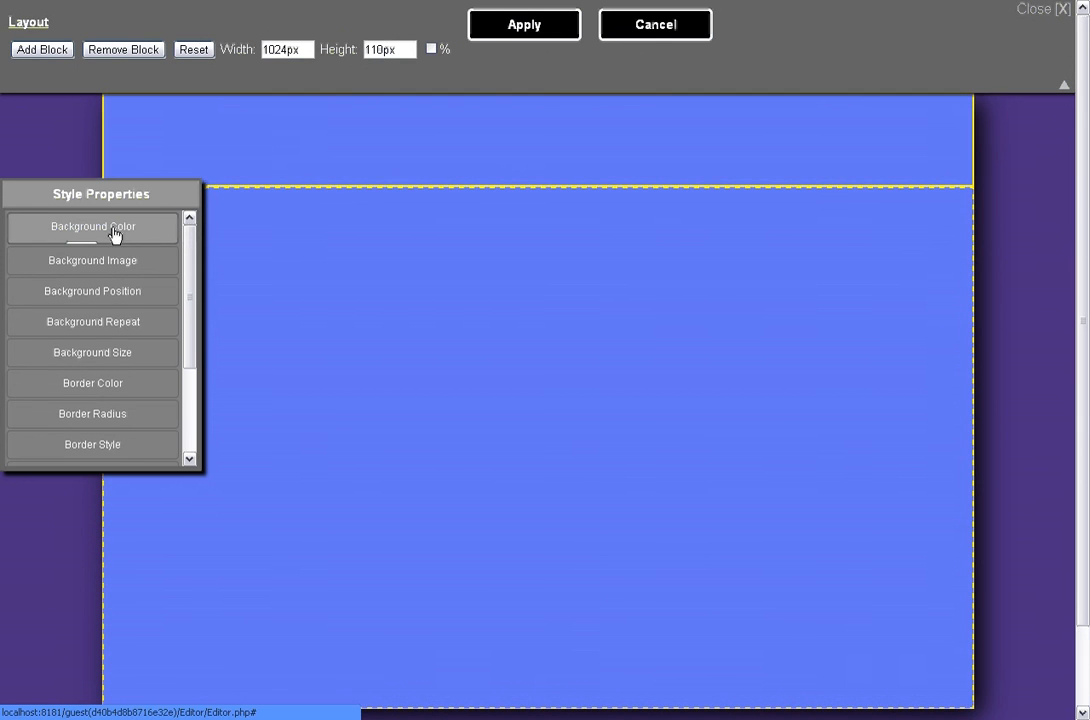
left_click(112, 232)
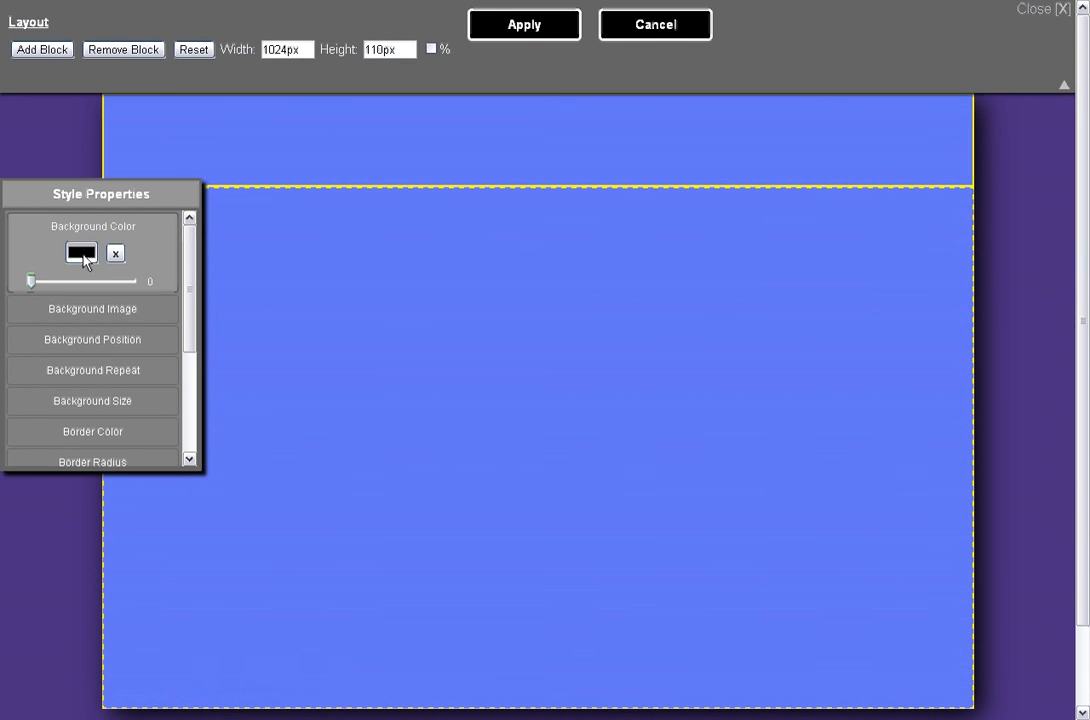
left_click(83, 256)
left_click_drag(372, 97, 376, 0)
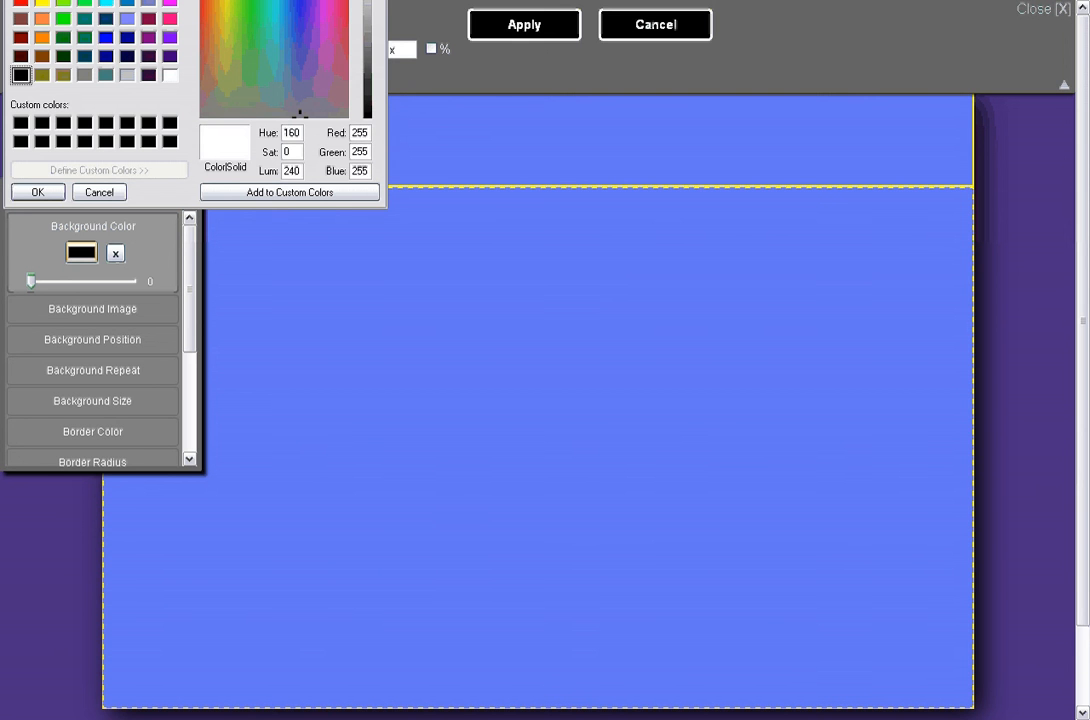
left_click(30, 191)
left_click_drag(30, 286, 101, 288)
- Round the corners of the block above the content pane with a border radius of 22
left_click_drag(190, 272, 187, 324)
left_click(120, 334)
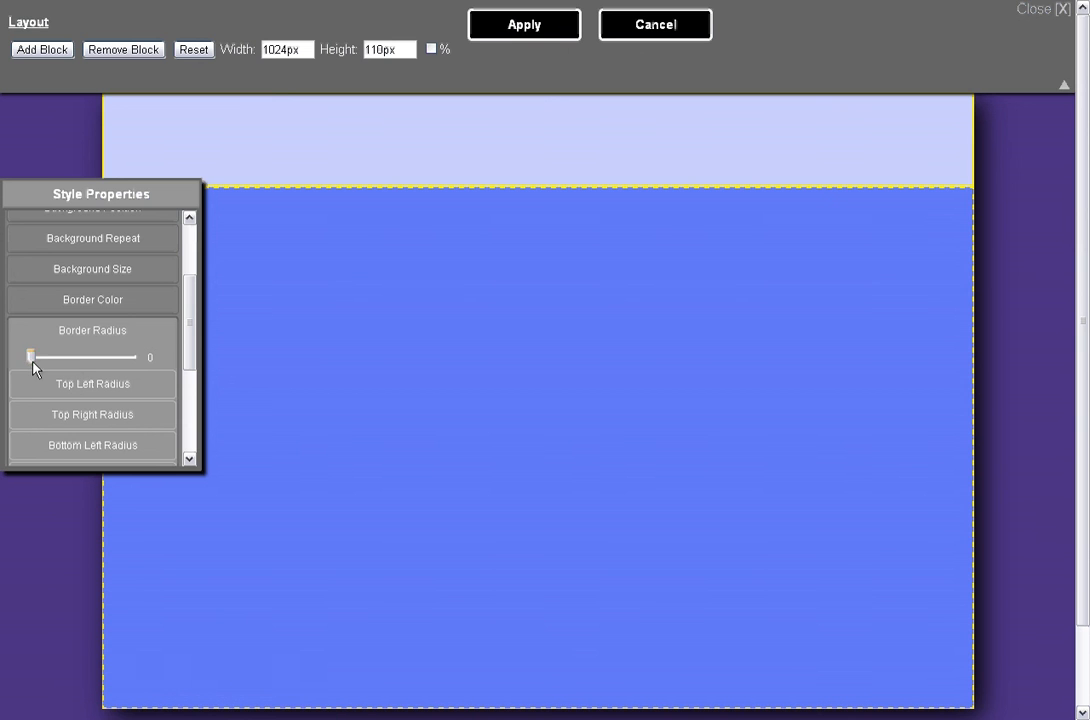
left_click_drag(30, 357, 56, 357)
mouse_move(190, 341)
left_mouse_down()
mouse_move(187, 393)
mouse_move(194, 349)
left_mouse_up()
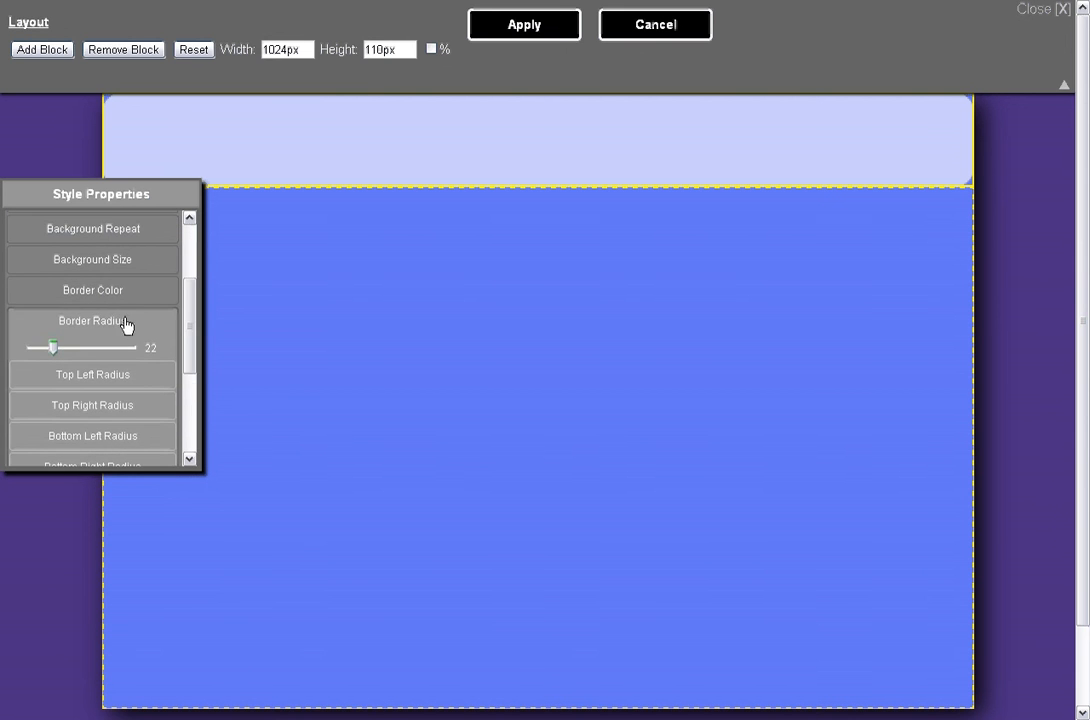
left_click(92, 318)
- Set the content pane's background colour to black with an opacity of 82
left_click(278, 351)
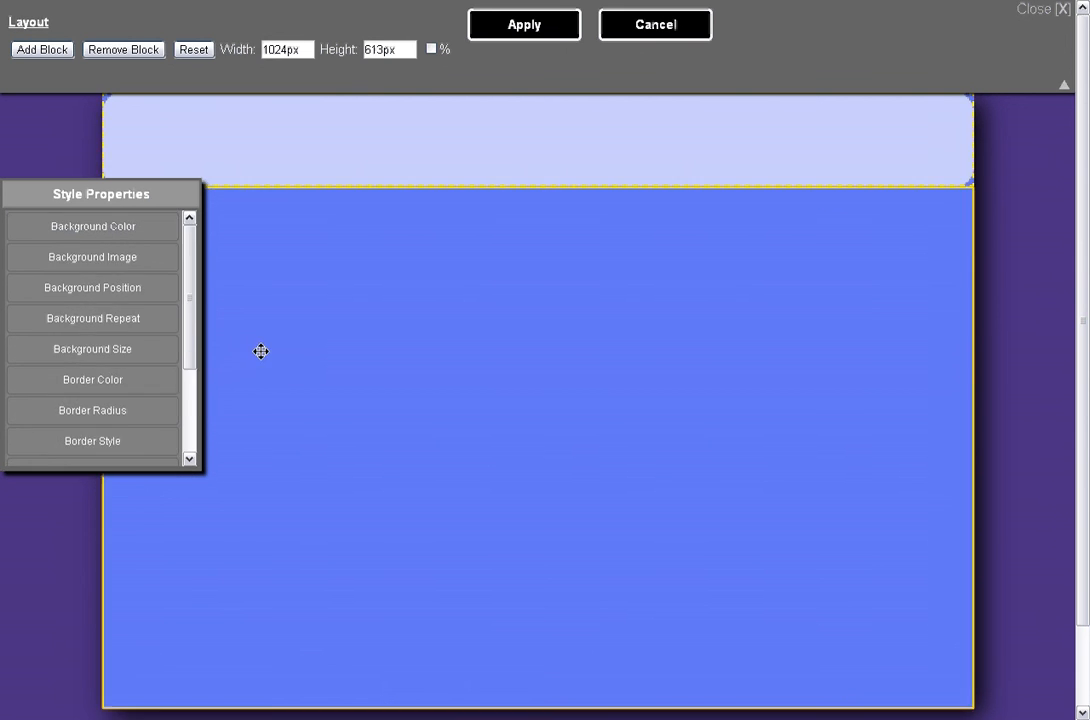
mouse_move(197, 328)
left_mouse_down()
mouse_move(191, 380)
mouse_move(195, 312)
left_mouse_up()
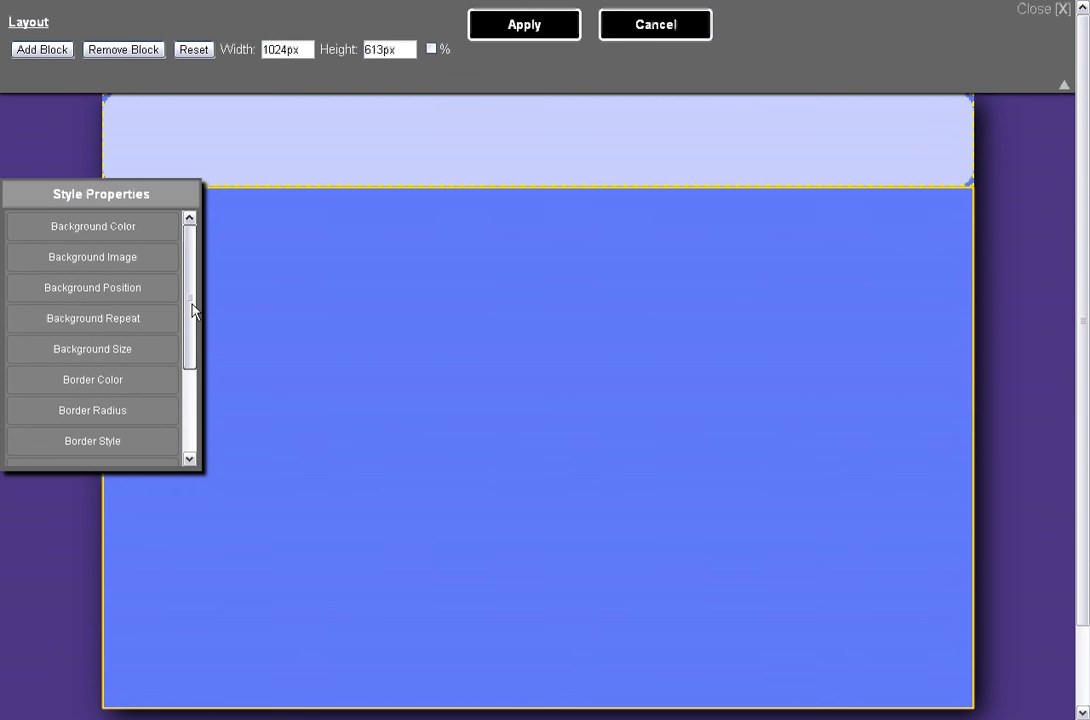
left_click(107, 226)
left_click(81, 252)
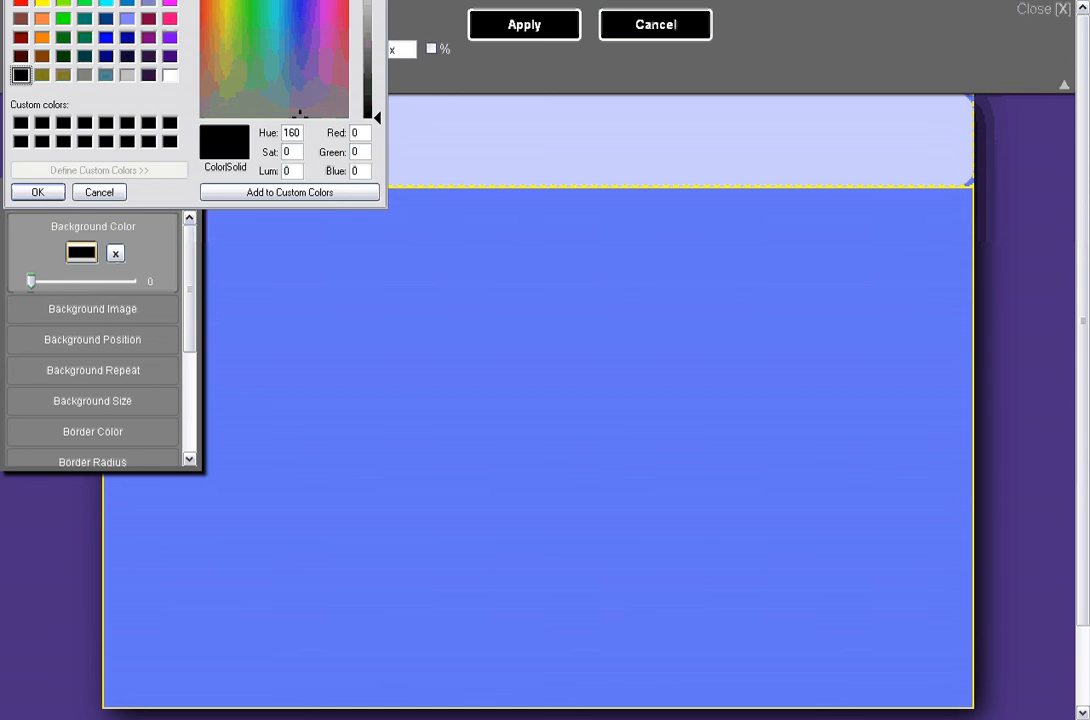
left_click_drag(368, 35, 370, 90)
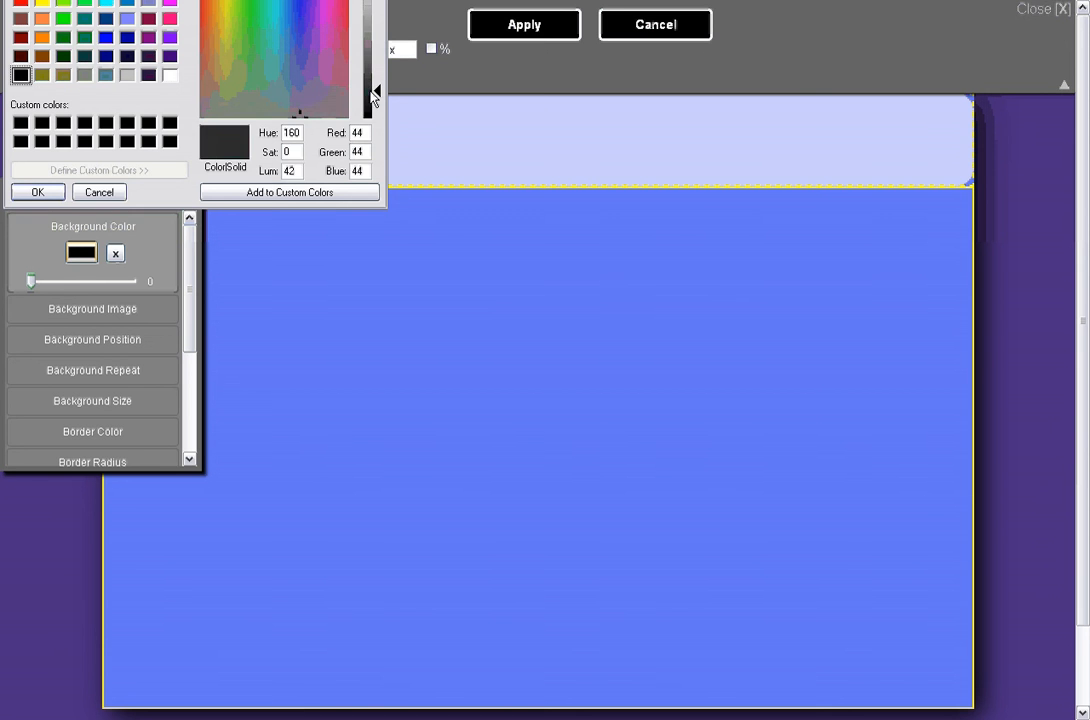
left_click(40, 192)
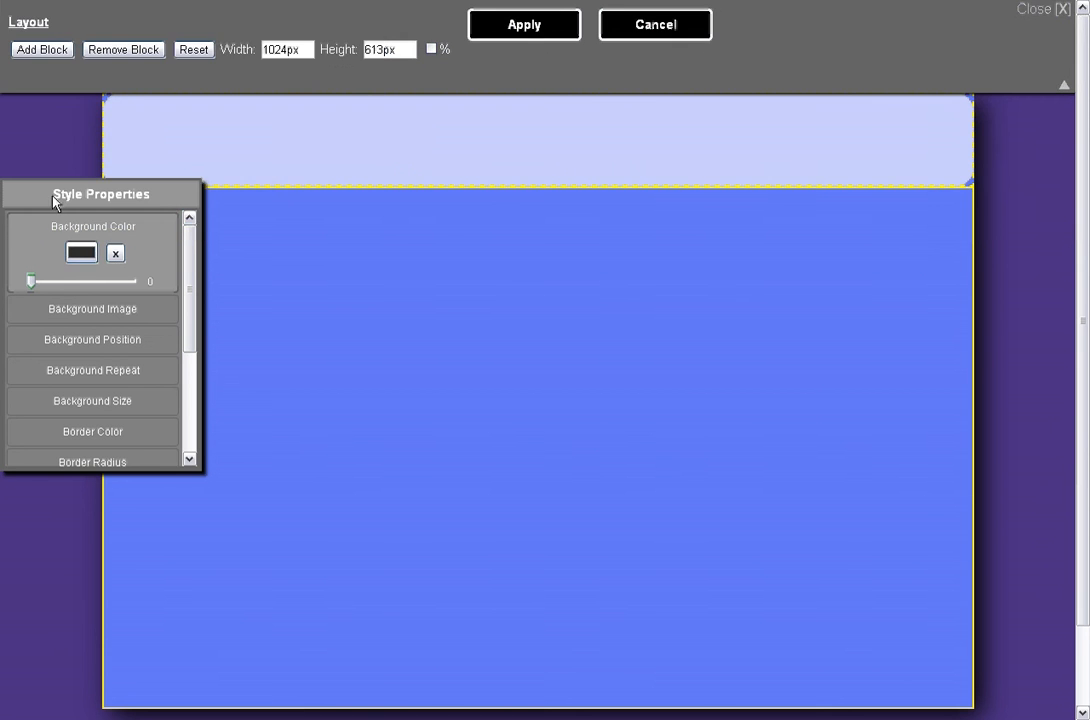
left_click(80, 253)
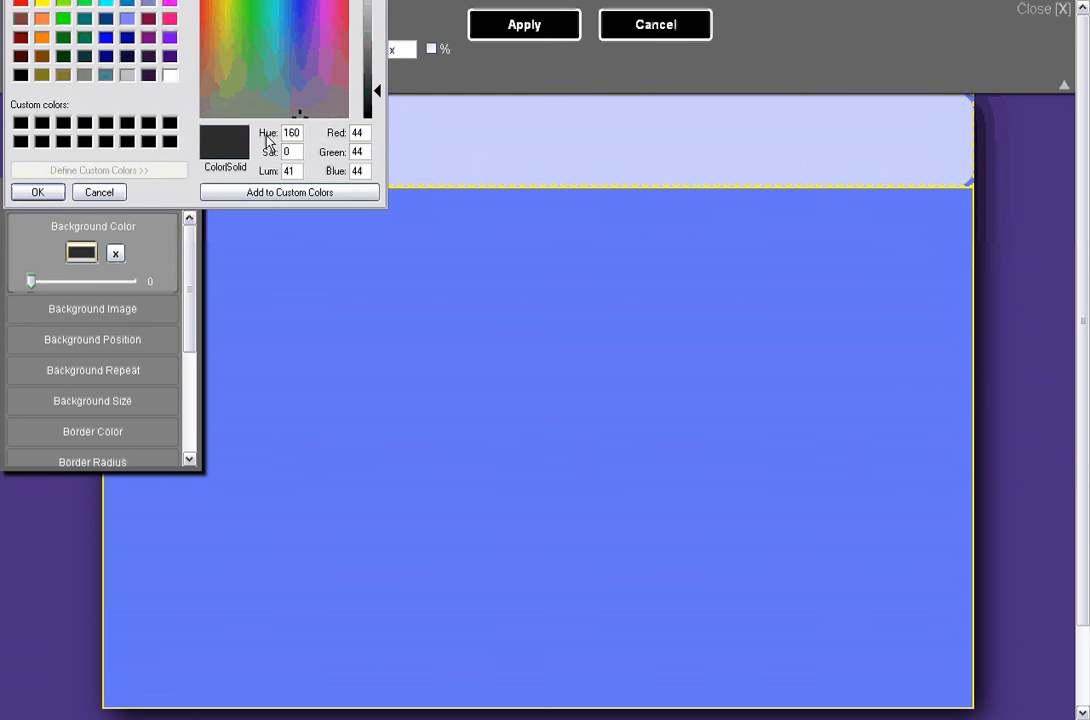
left_click(330, 92)
left_click(302, 94)
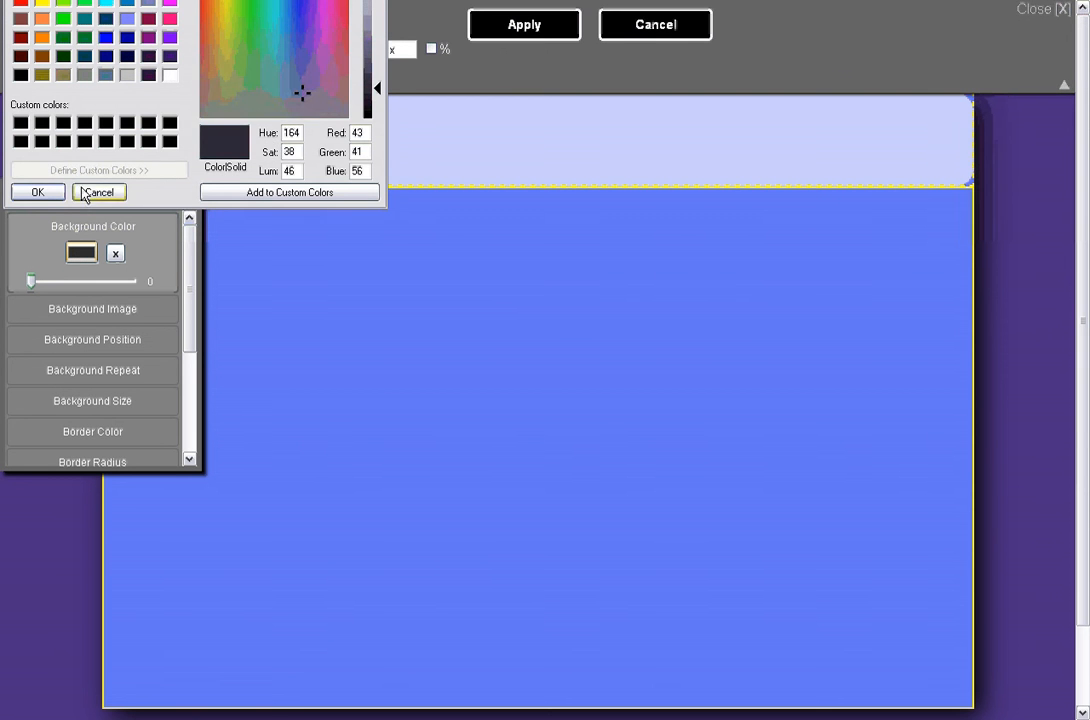
left_click(38, 192)
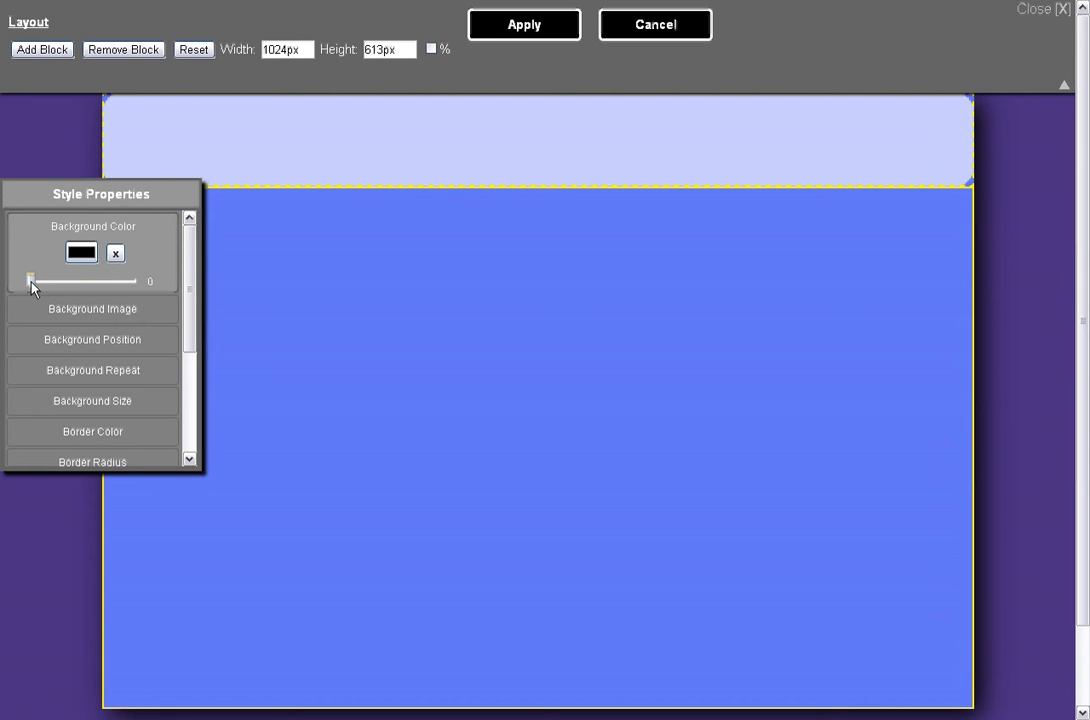
left_click_drag(30, 281, 114, 286)
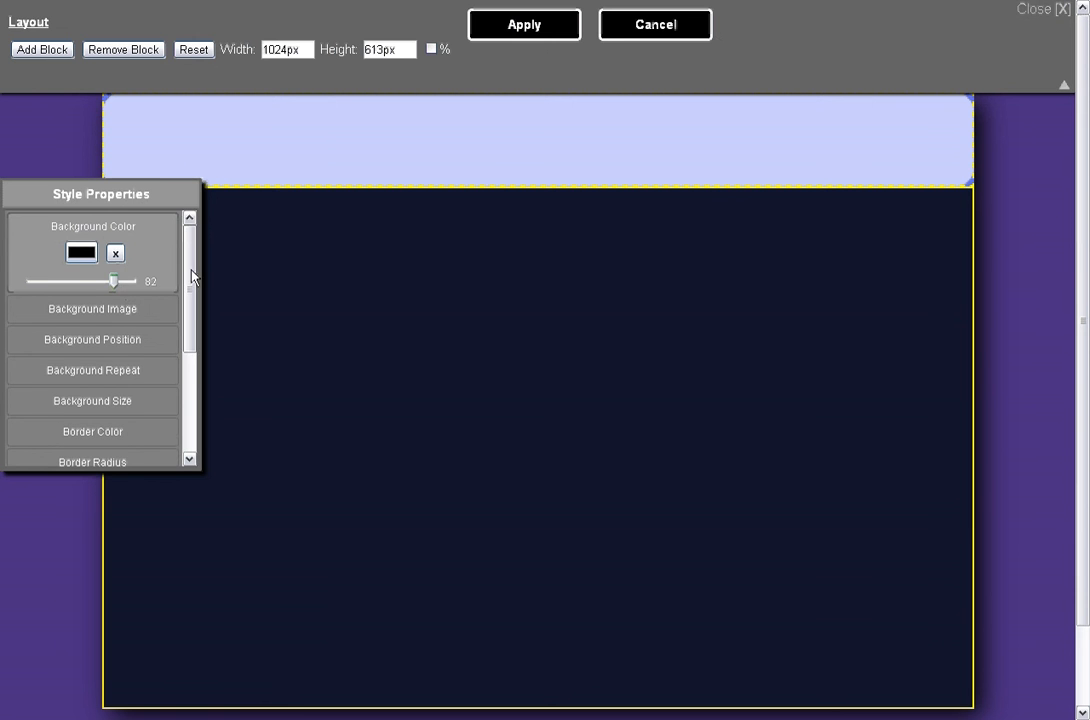
left_click_drag(192, 275, 206, 350)
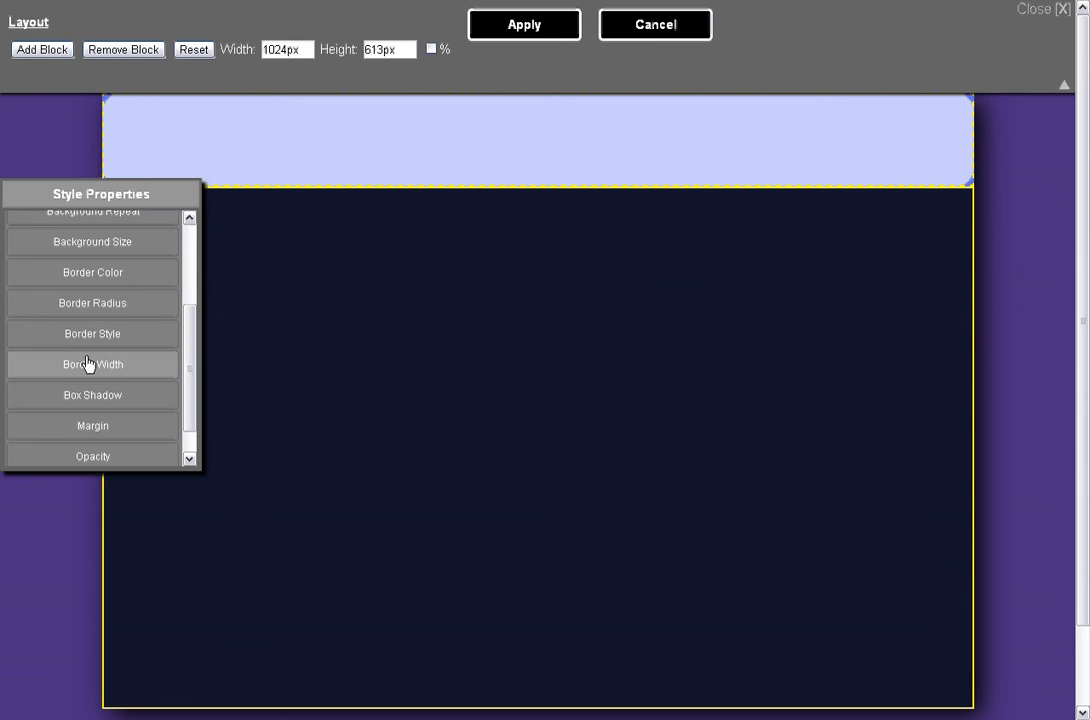
left_click_drag(187, 358, 192, 325)
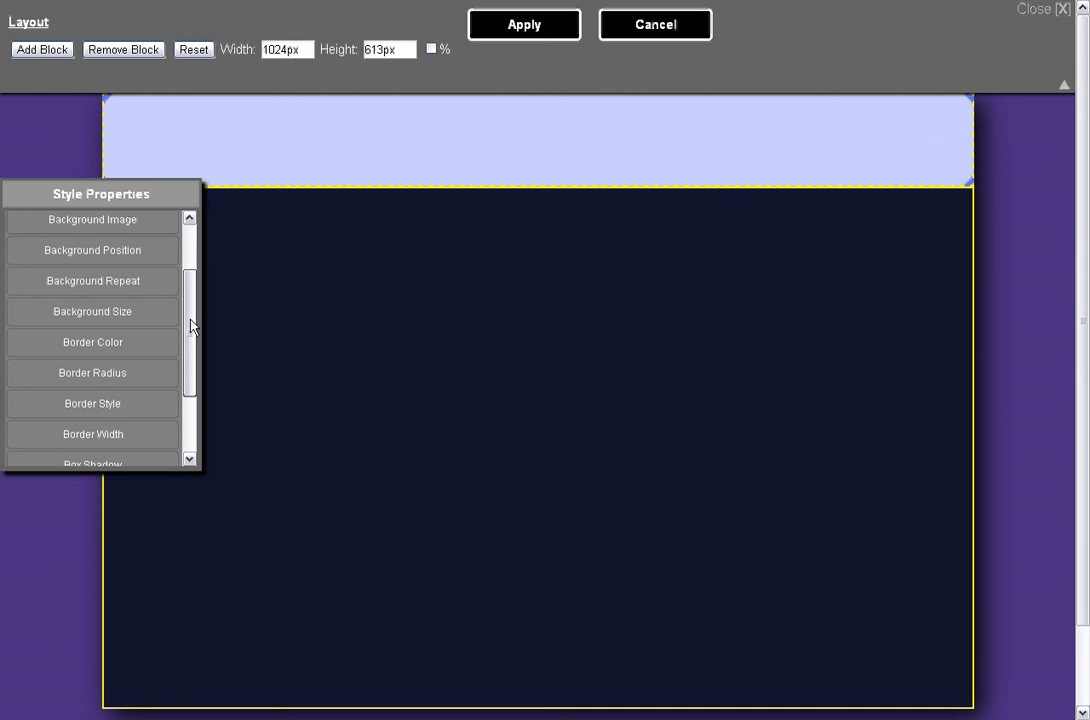
mouse_move(191, 325)
left_mouse_down()
mouse_move(191, 304)
mouse_move(190, 348)
mouse_move(192, 334)
left_mouse_up()
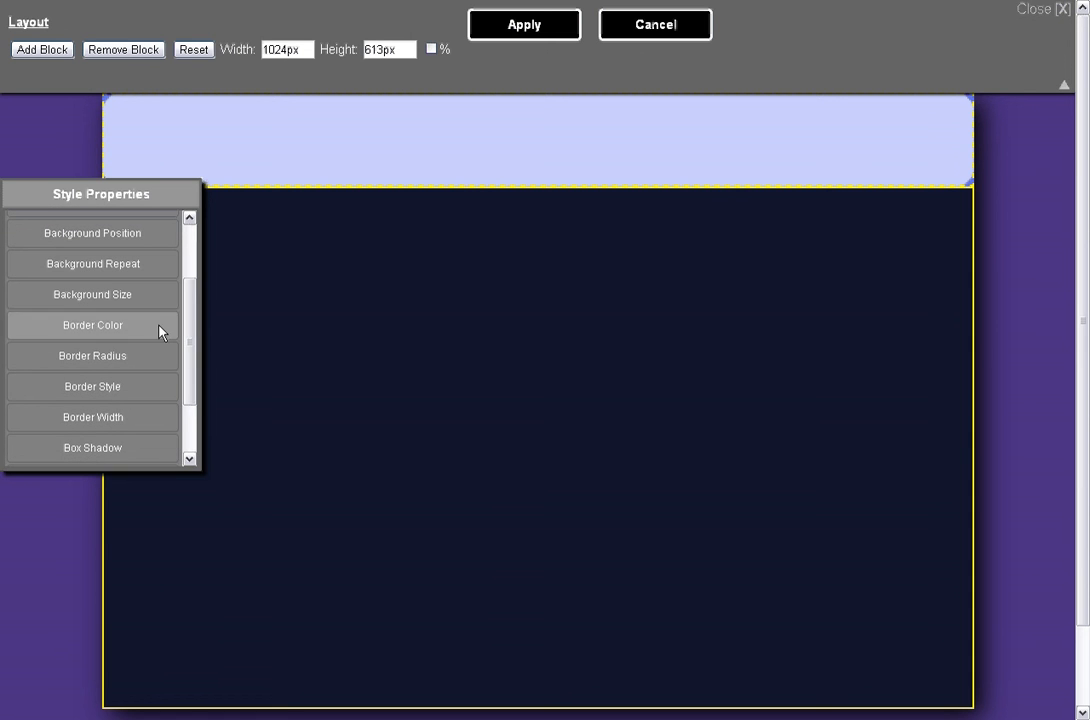
- Deselect the content pane and collapse the layout toolbar to view the whole page, and restore the toolbar
left_click(79, 146)
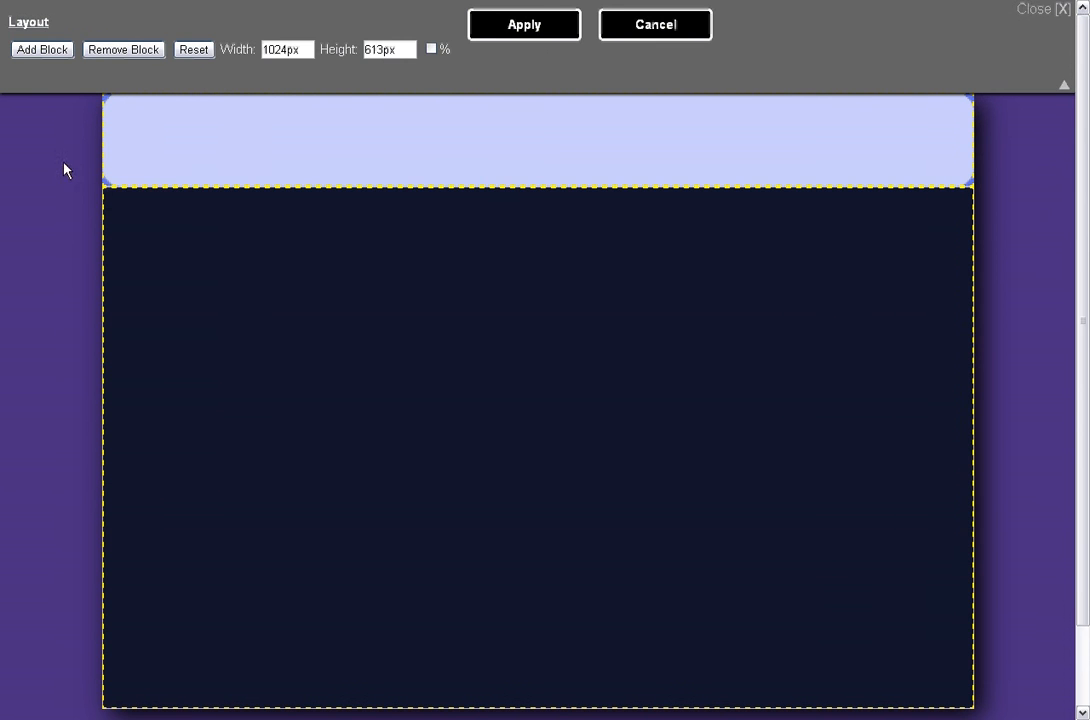
left_click(1064, 86)
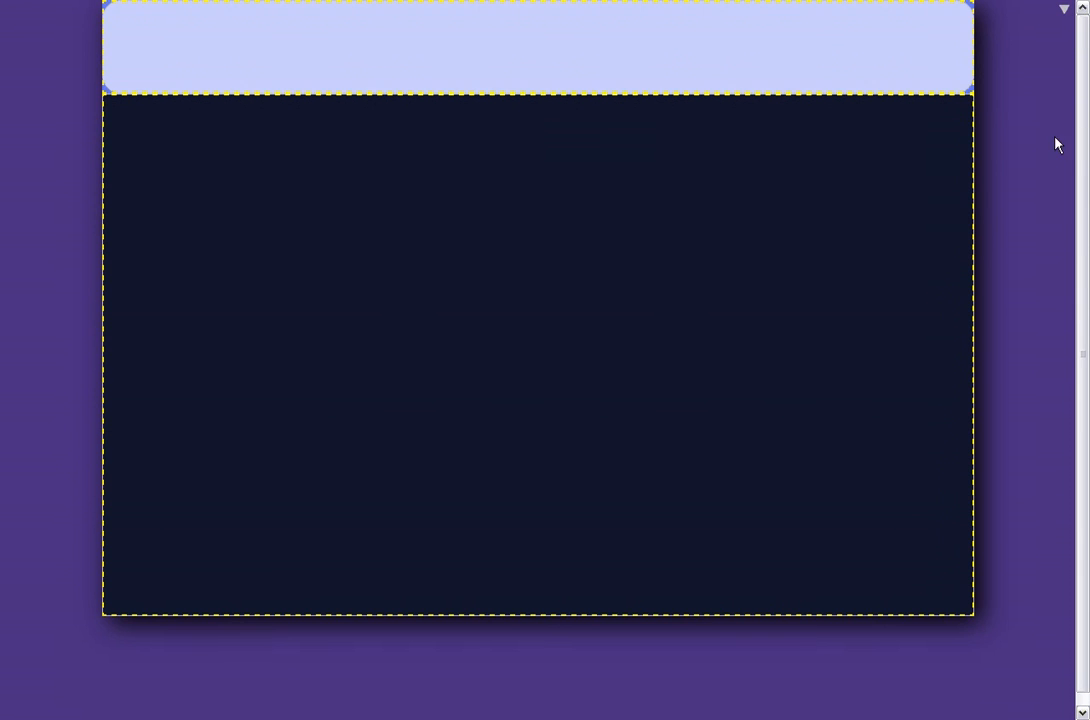
left_click(1065, 9)
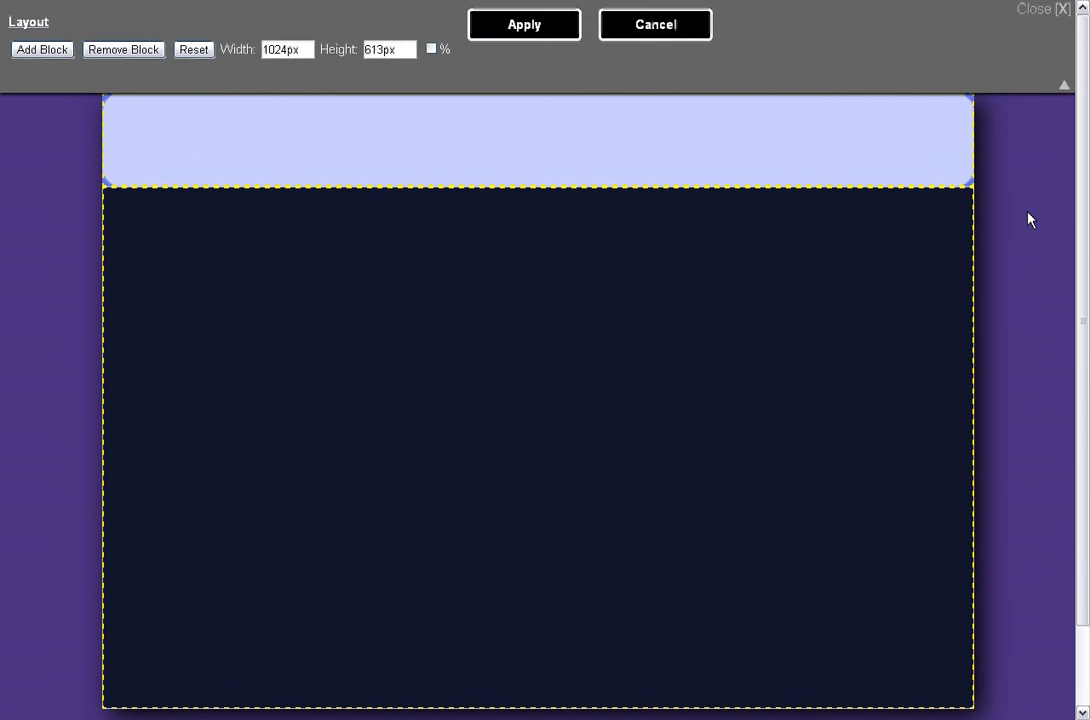
- Apply the layout changes and save the project
left_click(546, 30)
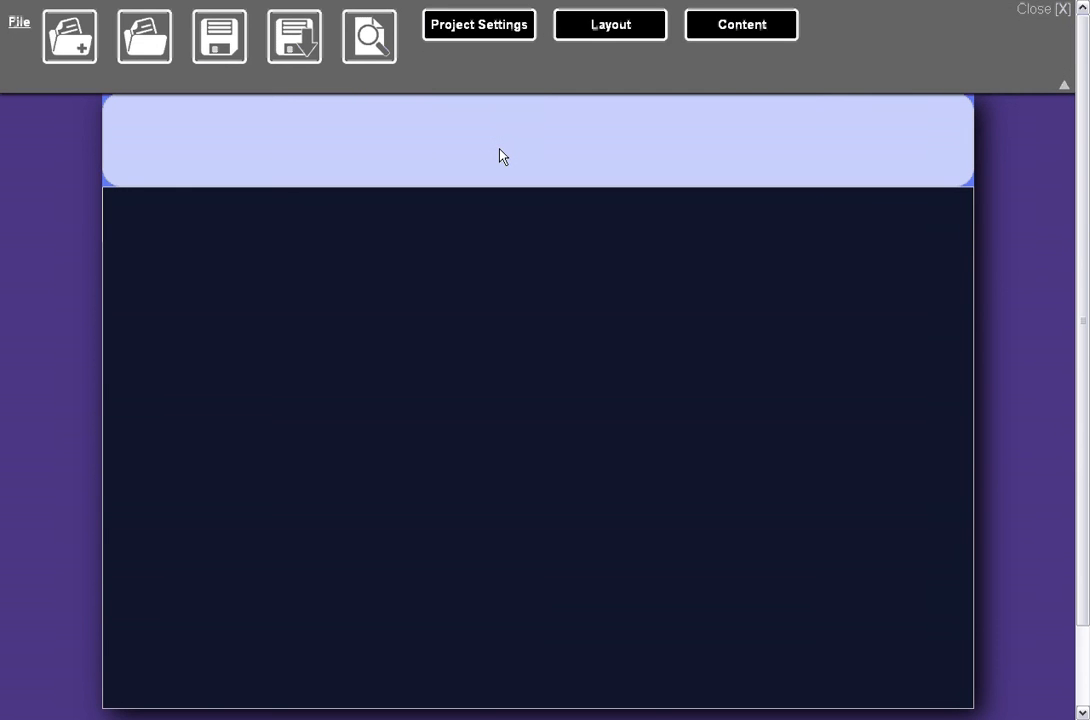
left_click(216, 45)
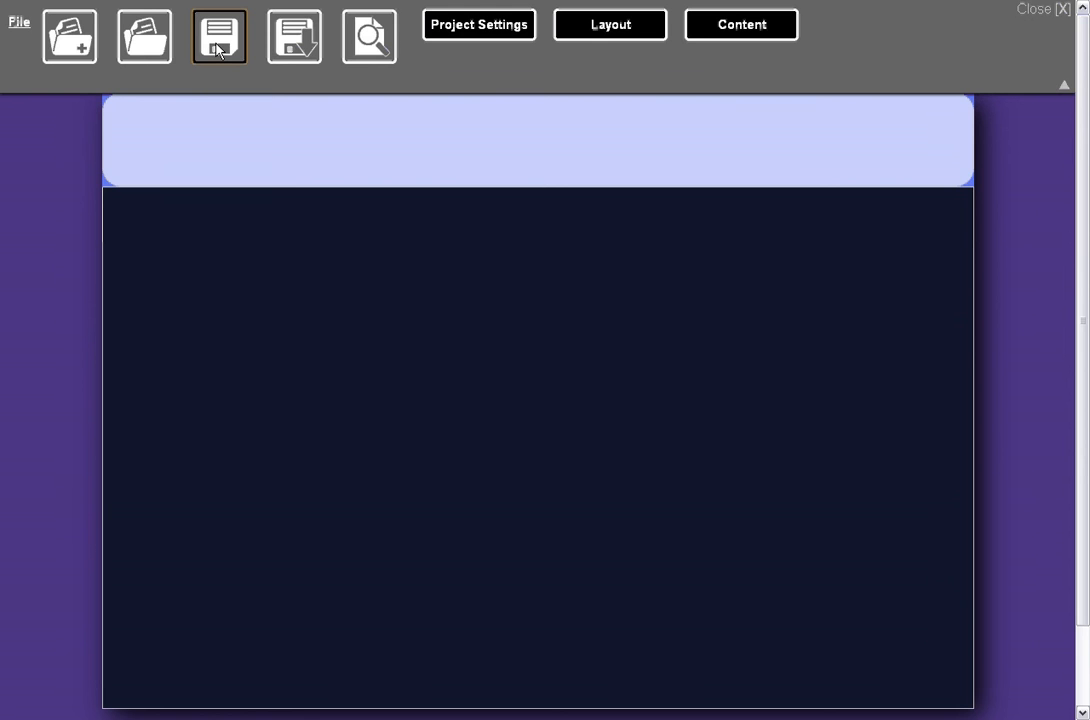